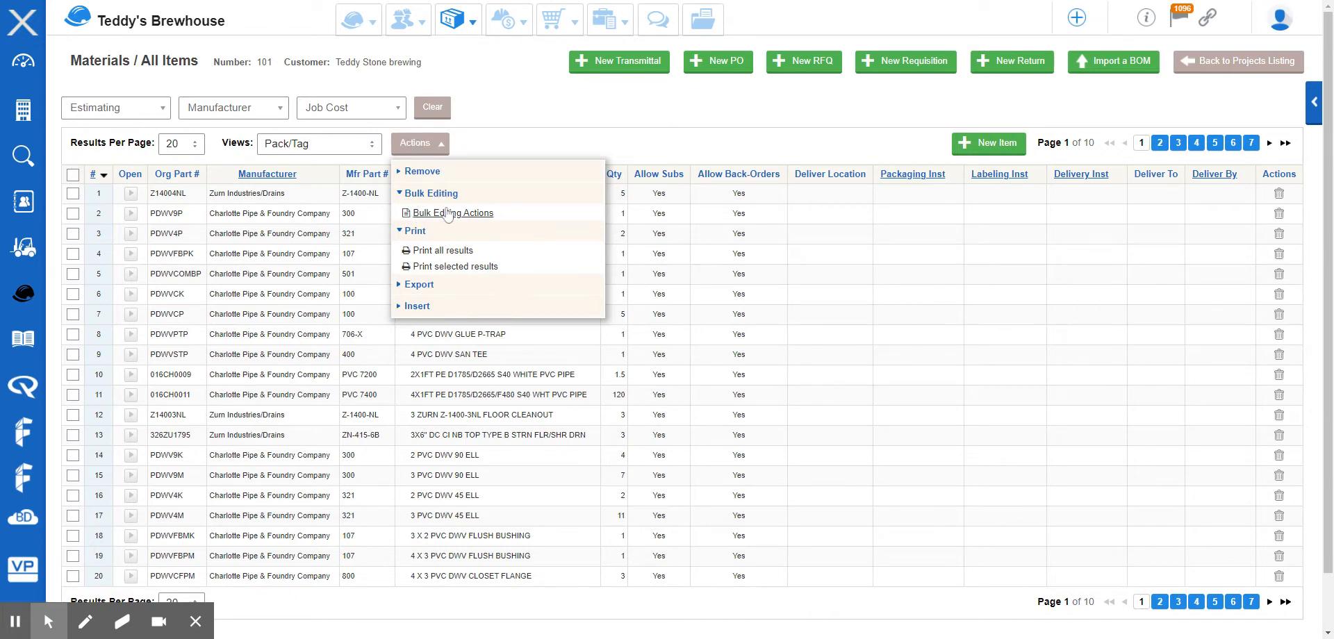
Open the Bulk Editing Actions dialog and review its target item options and editable fields, then close it.
{"action": "left_click", "coordinate": [448, 212]}
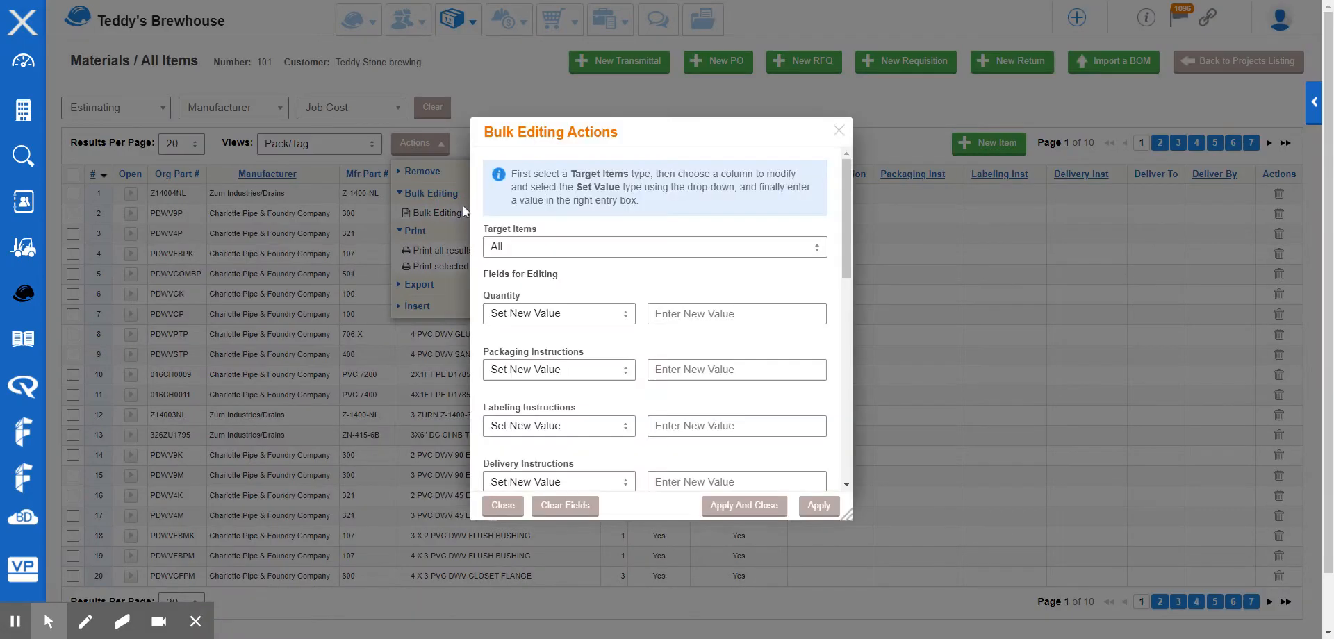
{"action": "left_click_drag", "start_coordinate": [636, 132], "coordinate": [586, 40]}
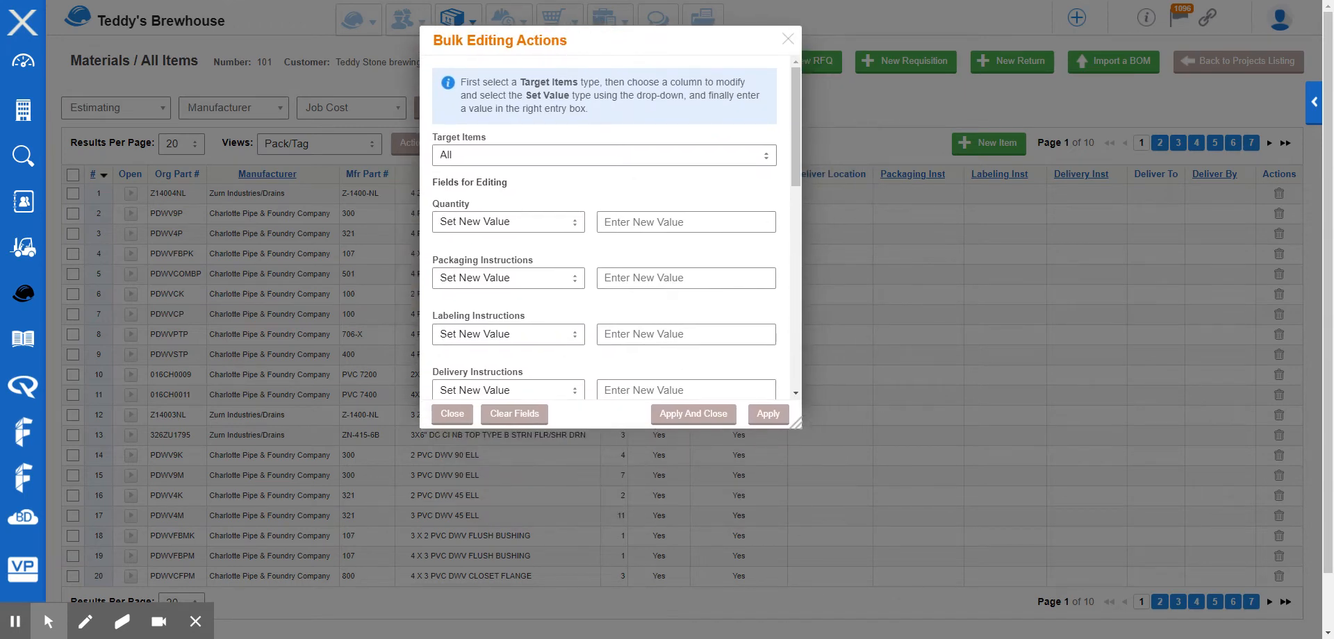
{"action": "left_click_drag", "start_coordinate": [795, 421], "coordinate": [884, 596]}
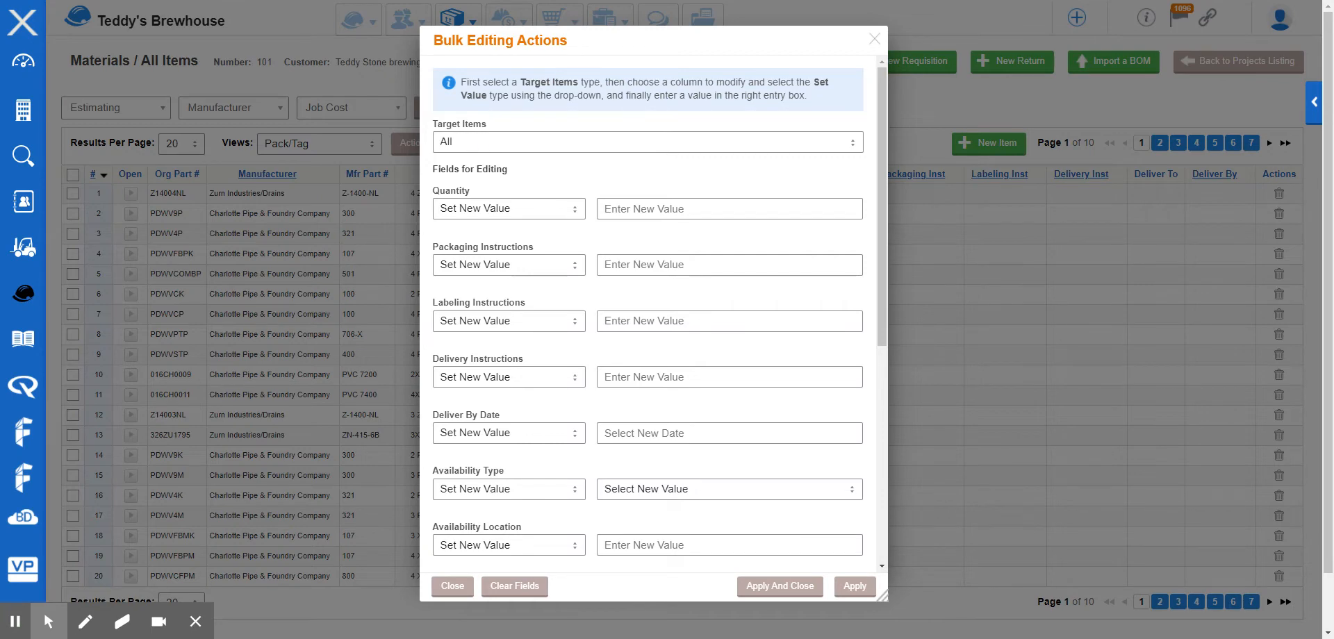
{"action": "left_click", "coordinate": [522, 143]}
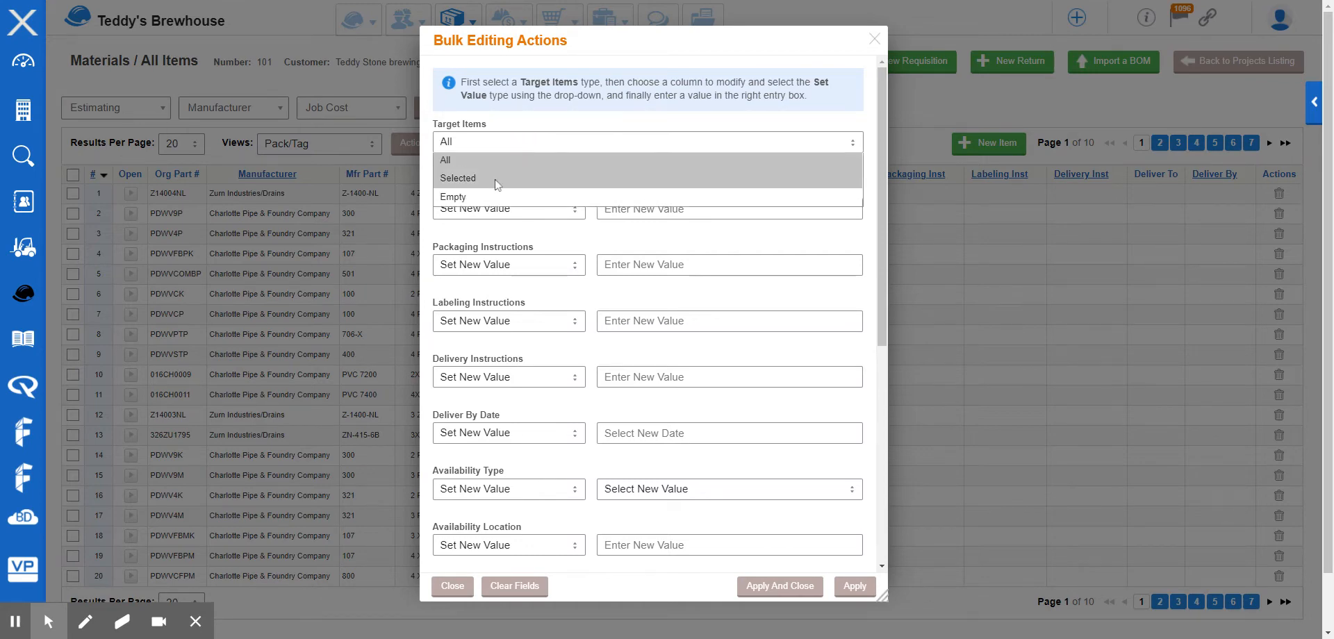
{"action": "left_click", "coordinate": [570, 151]}
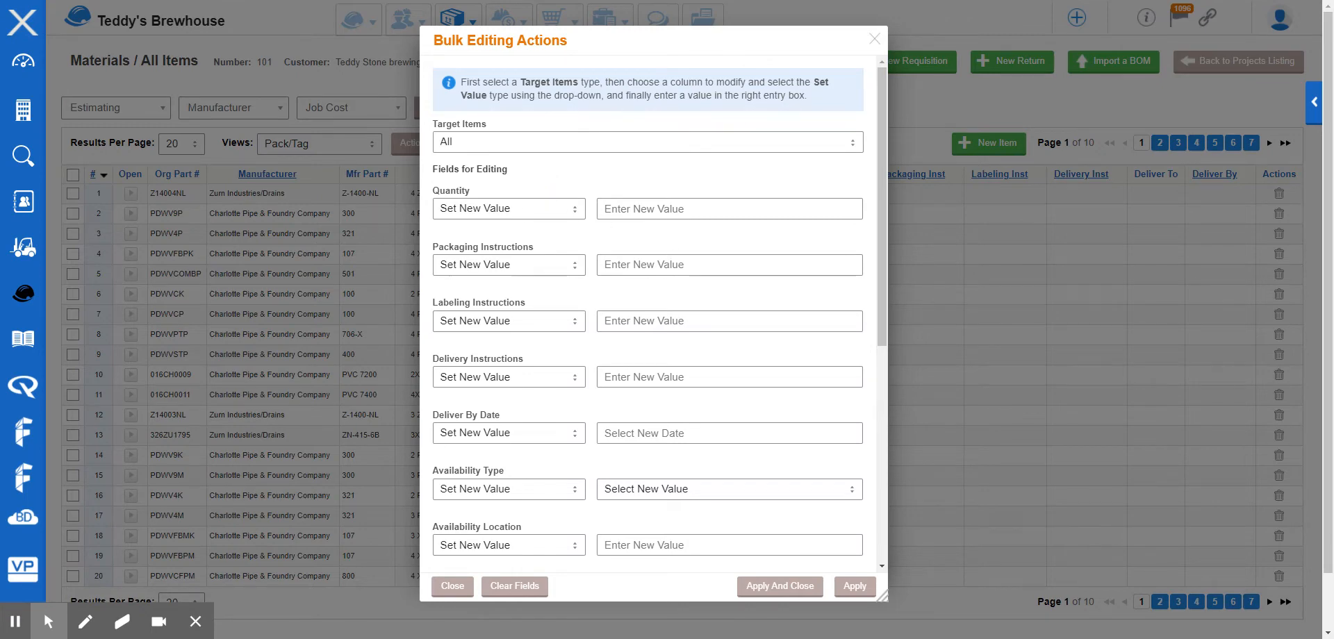
{"action": "scroll", "coordinate": [663, 222], "scroll_direction": "down", "scroll_amount": 1}
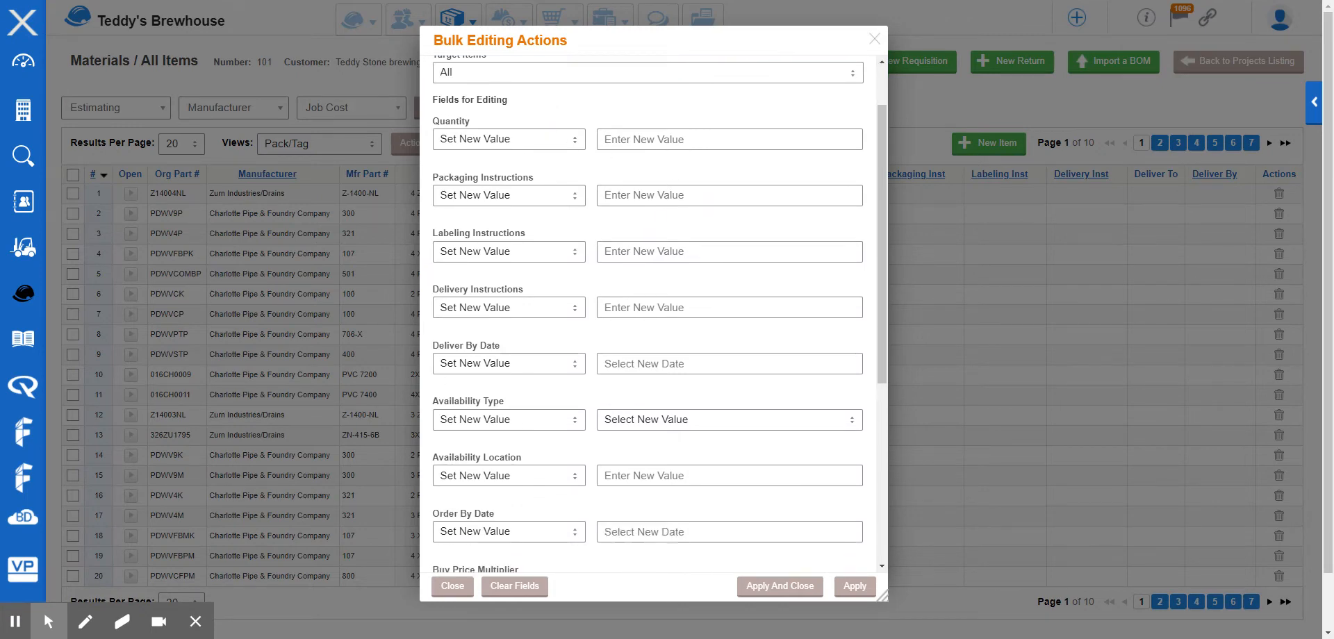
{"action": "scroll", "coordinate": [665, 299], "scroll_direction": "down", "scroll_amount": 3}
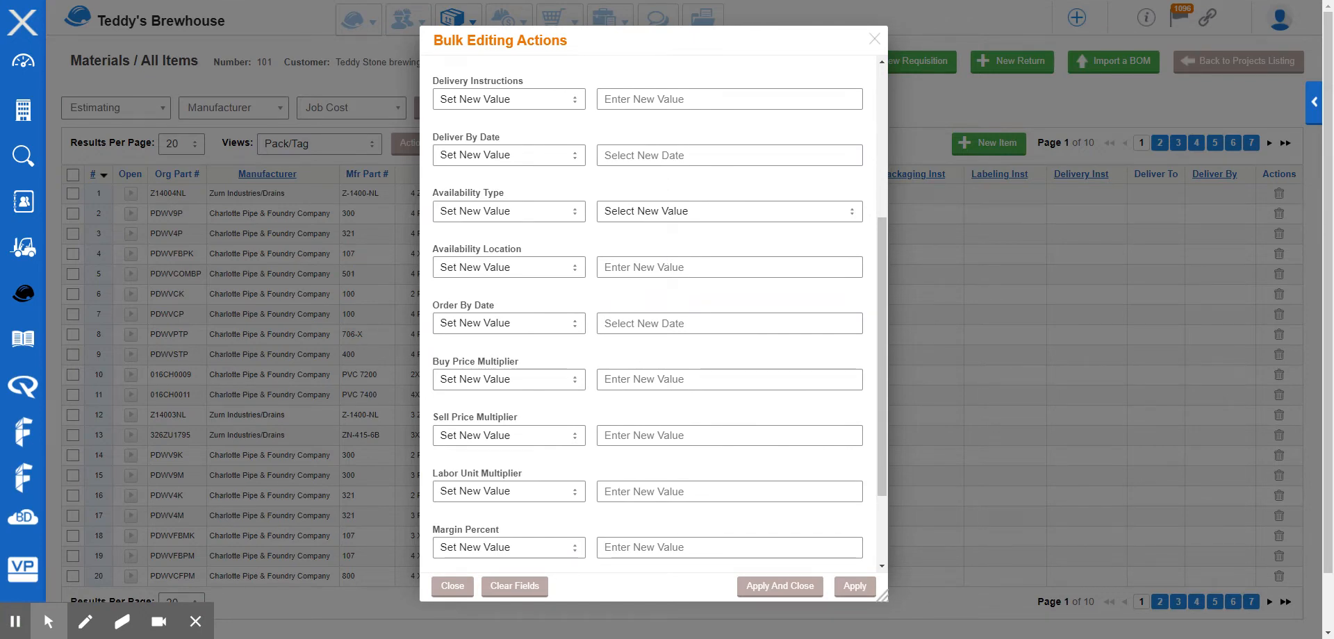
{"action": "scroll", "coordinate": [660, 313], "scroll_direction": "down", "scroll_amount": 2}
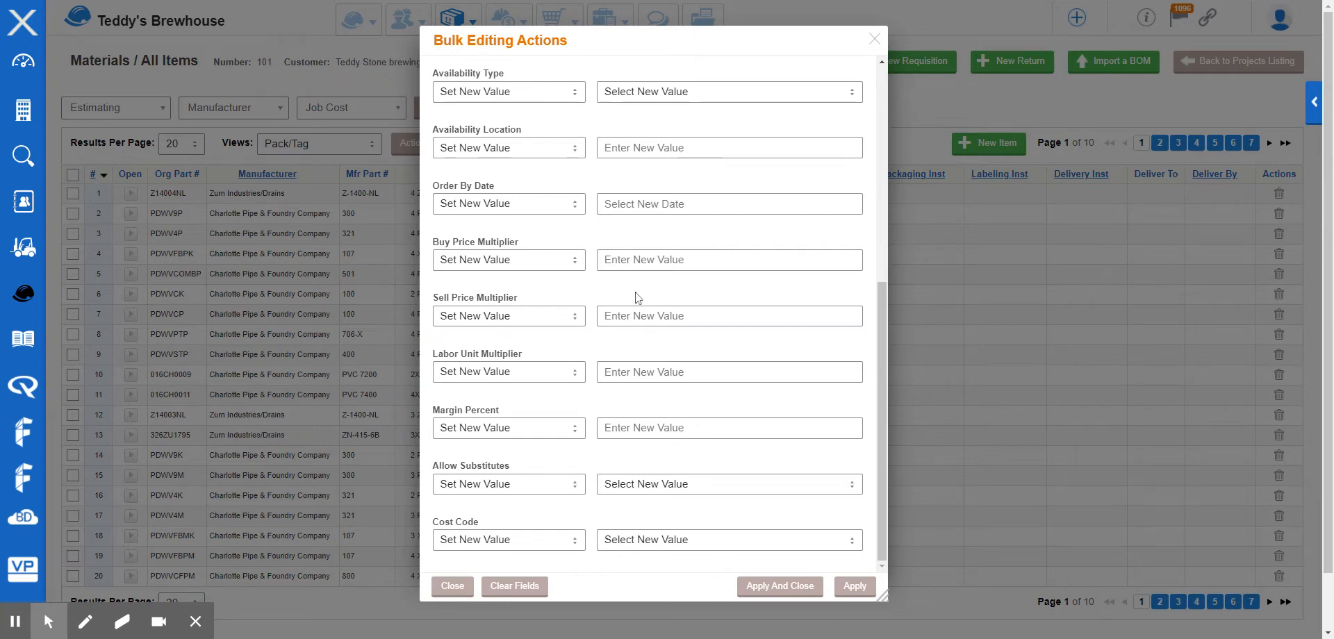
{"action": "scroll", "coordinate": [635, 296], "scroll_direction": "down", "scroll_amount": 1}
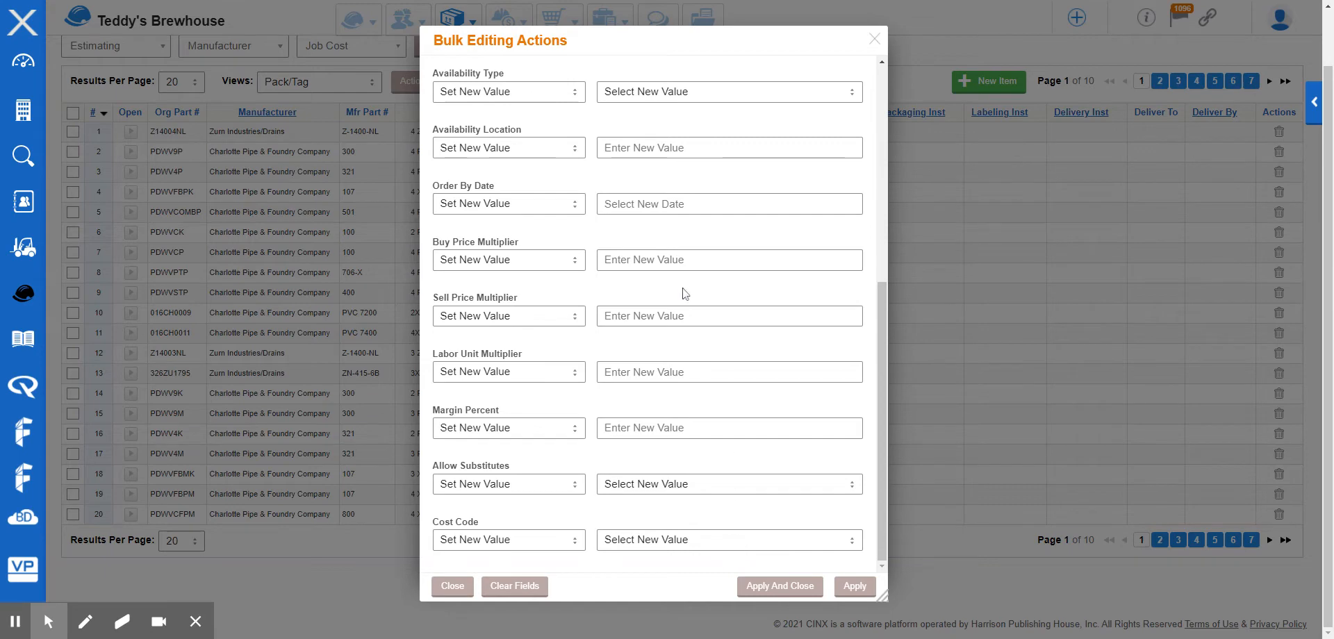
{"action": "scroll", "coordinate": [683, 290], "scroll_direction": "up", "scroll_amount": 4}
{"action": "scroll", "coordinate": [683, 288], "scroll_direction": "up", "scroll_amount": 3}
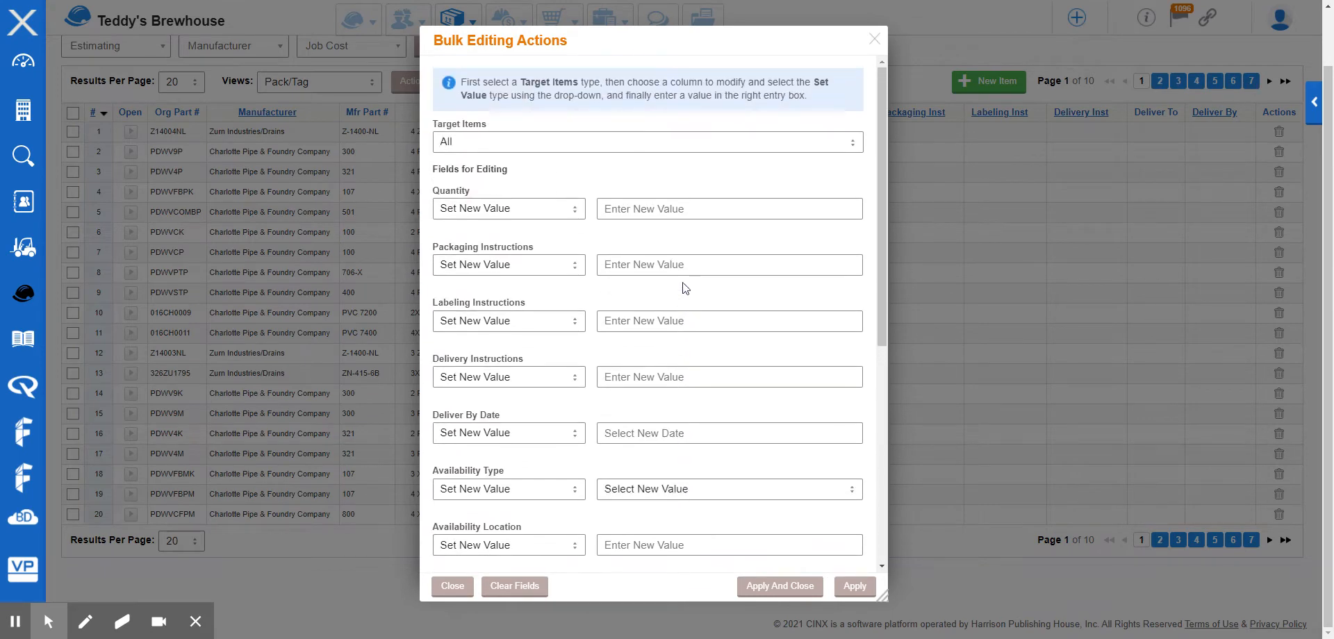
{"action": "left_click", "coordinate": [873, 43]}
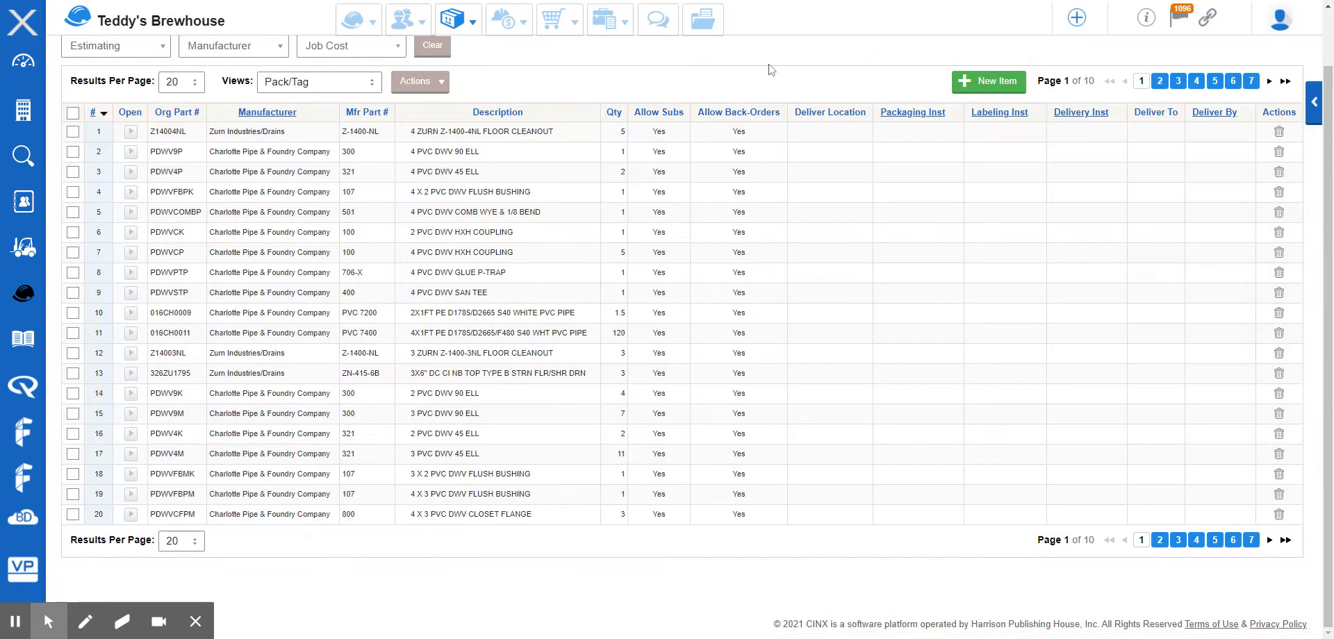
{"action": "scroll", "coordinate": [771, 69], "scroll_direction": "up", "scroll_amount": 1}
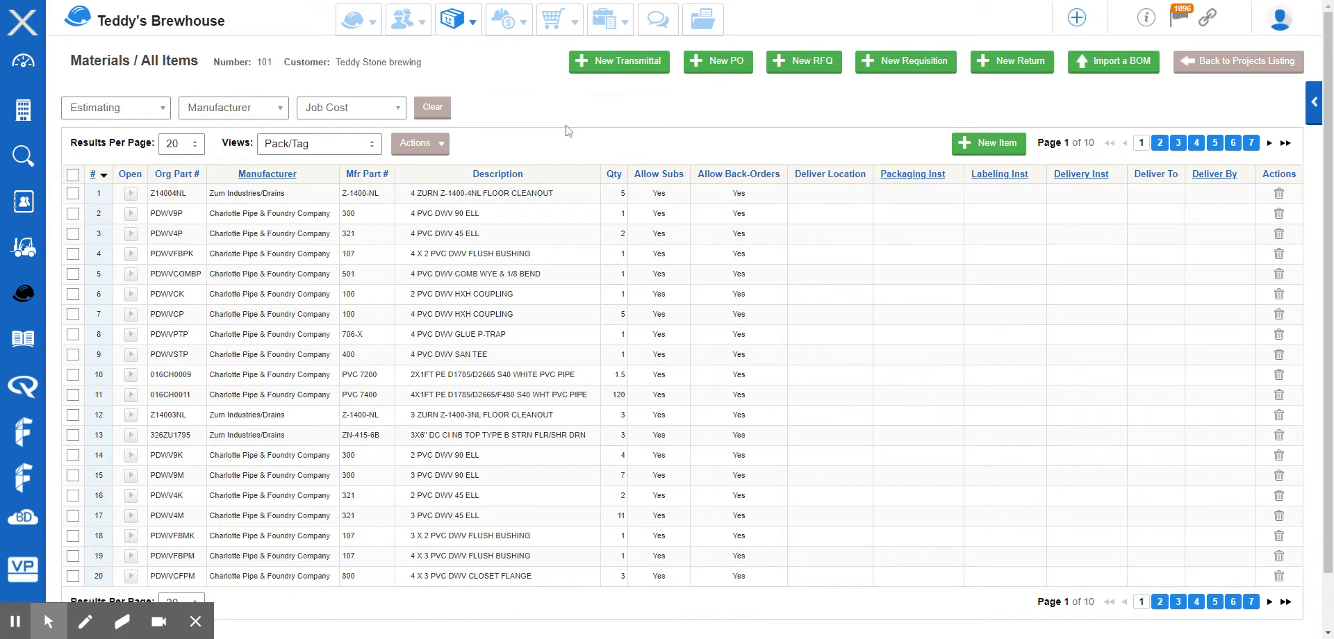
Filter the materials list by the Estimating System GREASE WASTE UG.
{"action": "left_click", "coordinate": [117, 108]}
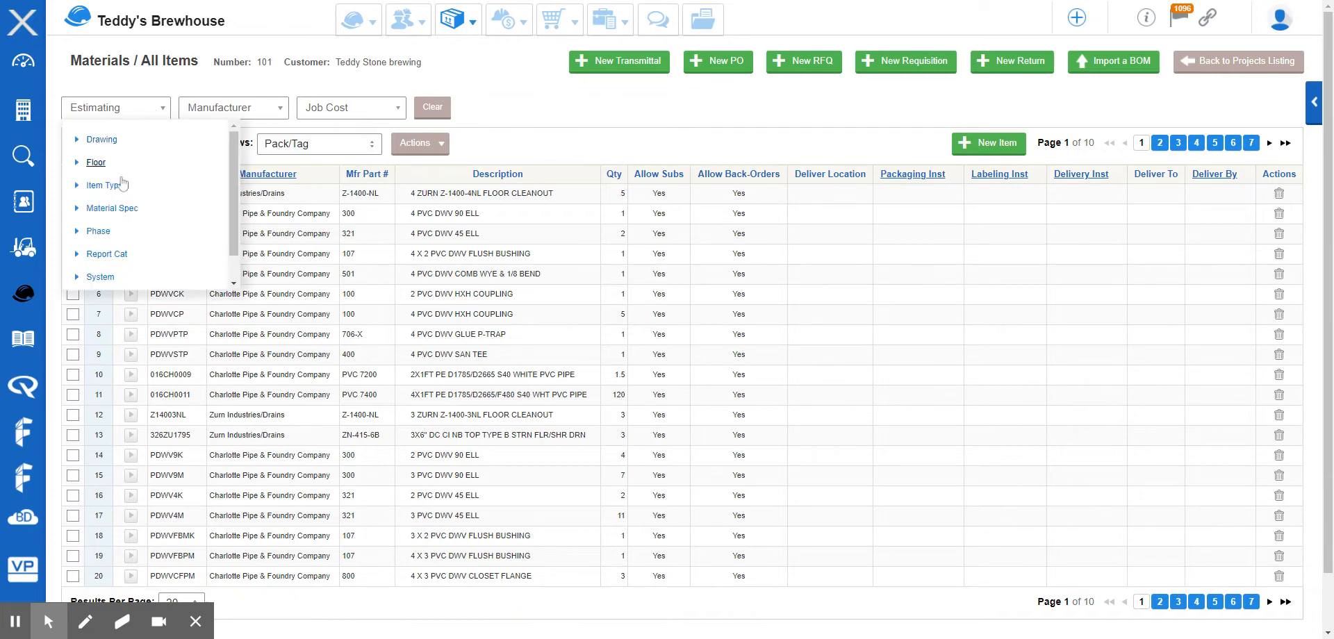
{"action": "scroll", "coordinate": [122, 186], "scroll_direction": "down", "scroll_amount": 1}
{"action": "left_click", "coordinate": [104, 247]}
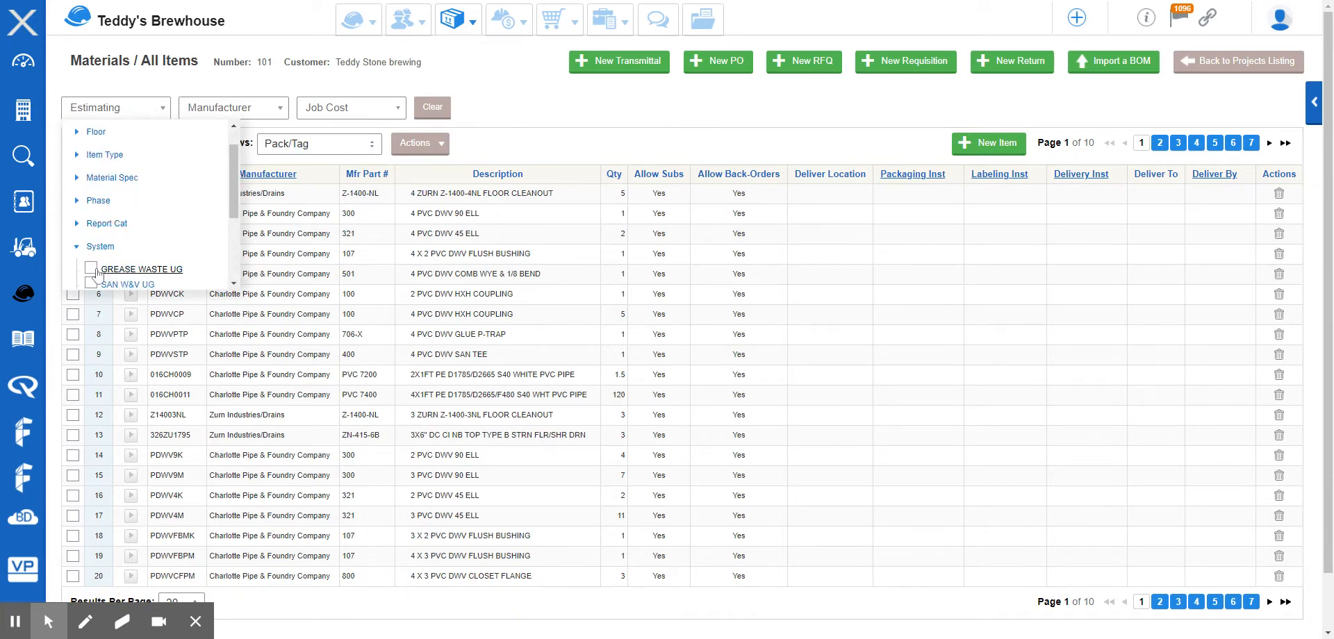
{"action": "left_click", "coordinate": [114, 270]}
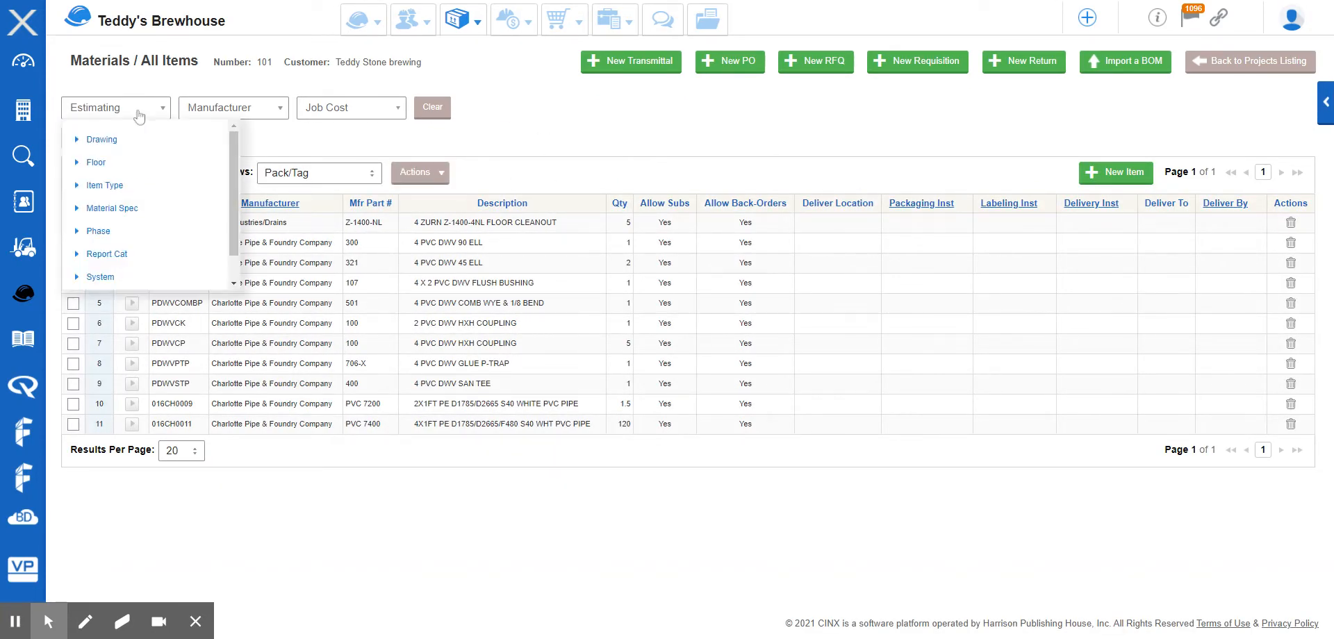
{"action": "mouse_move", "coordinate": [117, 113]}
{"action": "scroll", "coordinate": [101, 249], "scroll_direction": "down", "scroll_amount": 1}
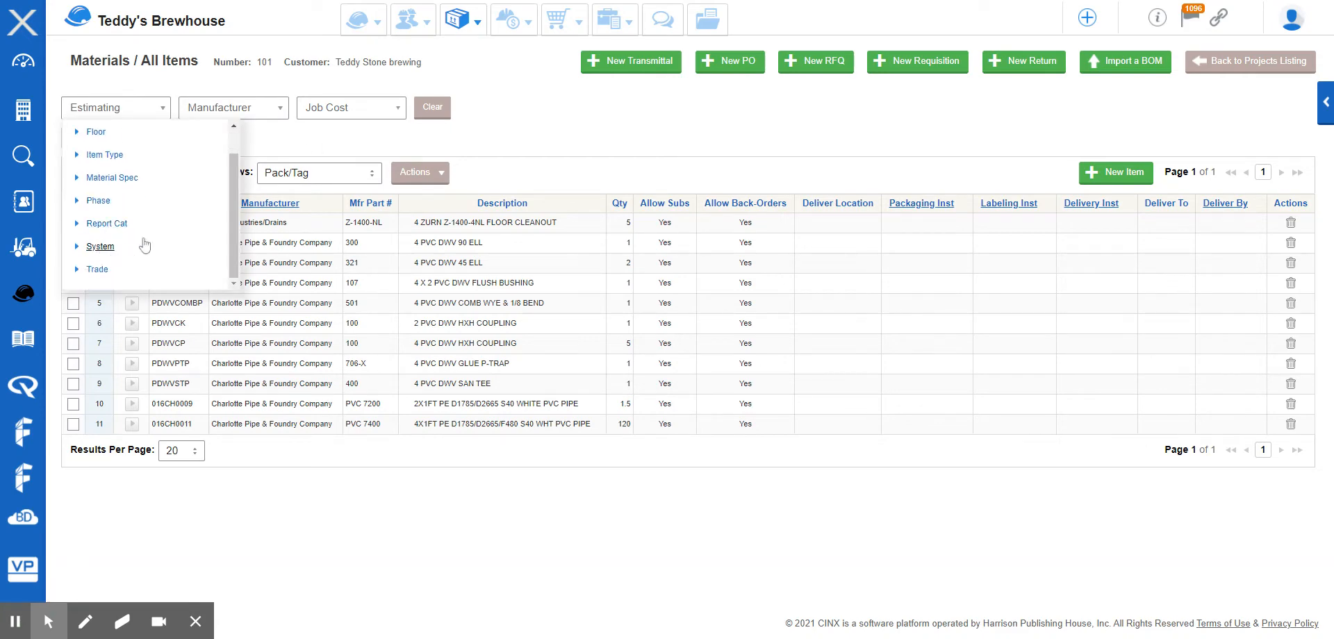
{"action": "left_click", "coordinate": [298, 139]}
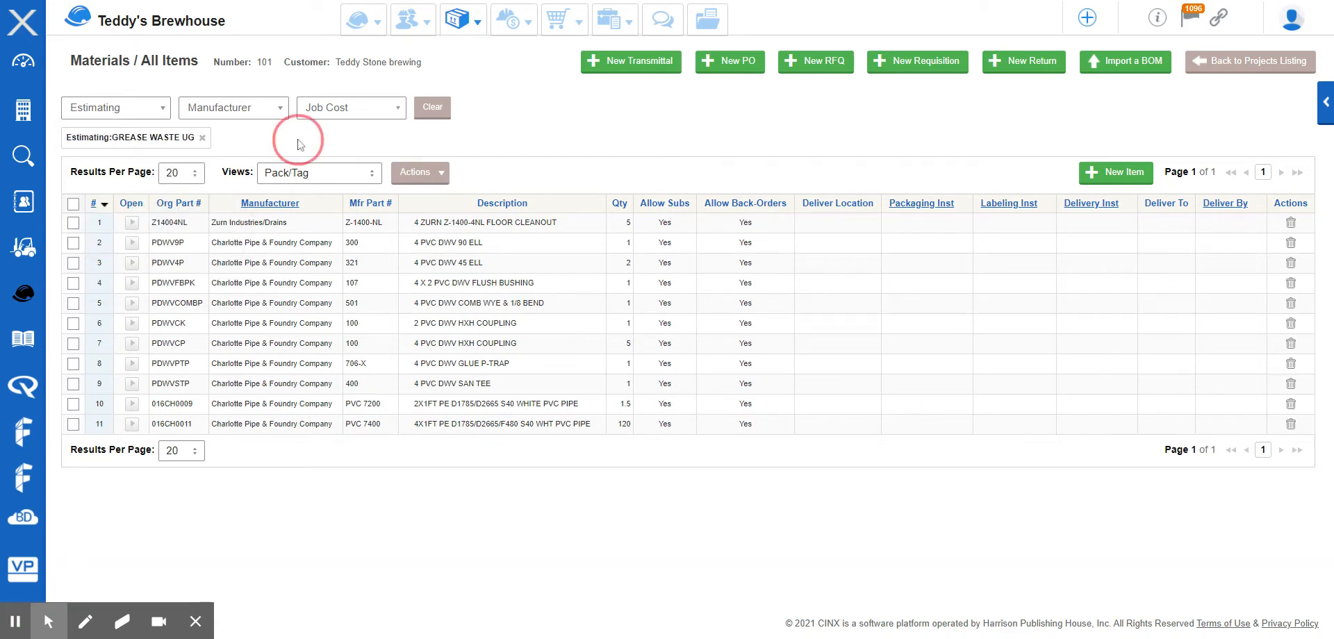
Select all filtered items and open the Bulk Editing Actions dialog.
{"action": "left_click", "coordinate": [73, 203]}
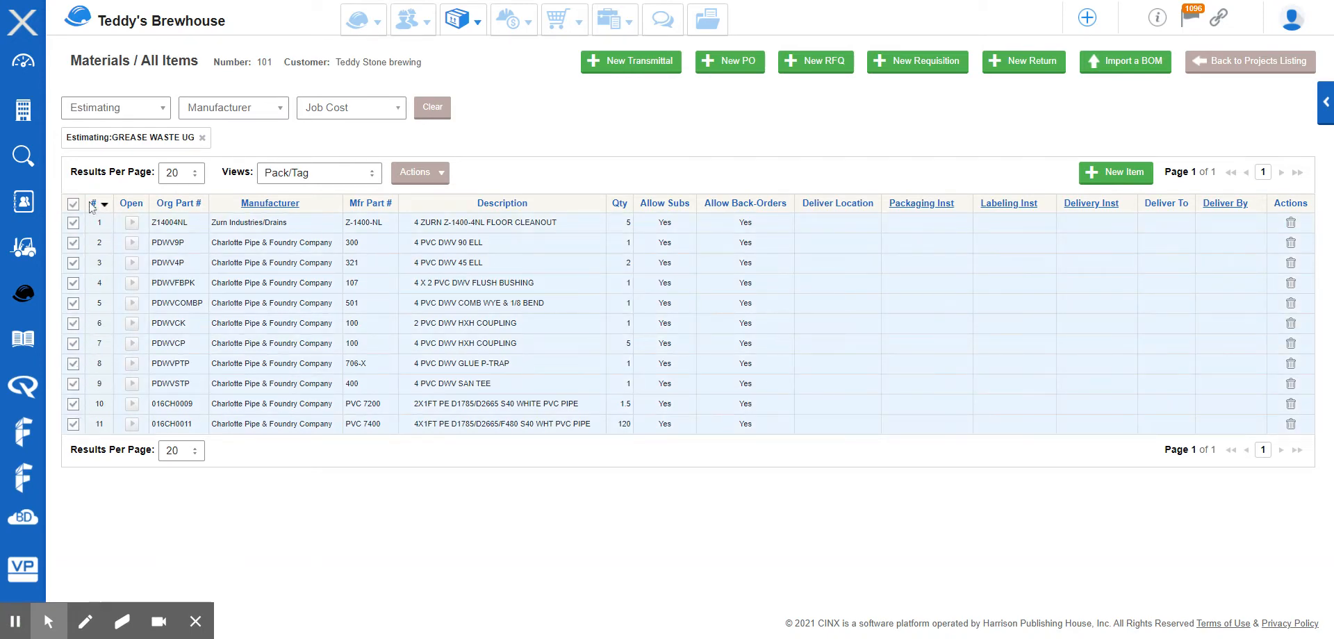
{"action": "left_click", "coordinate": [426, 179]}
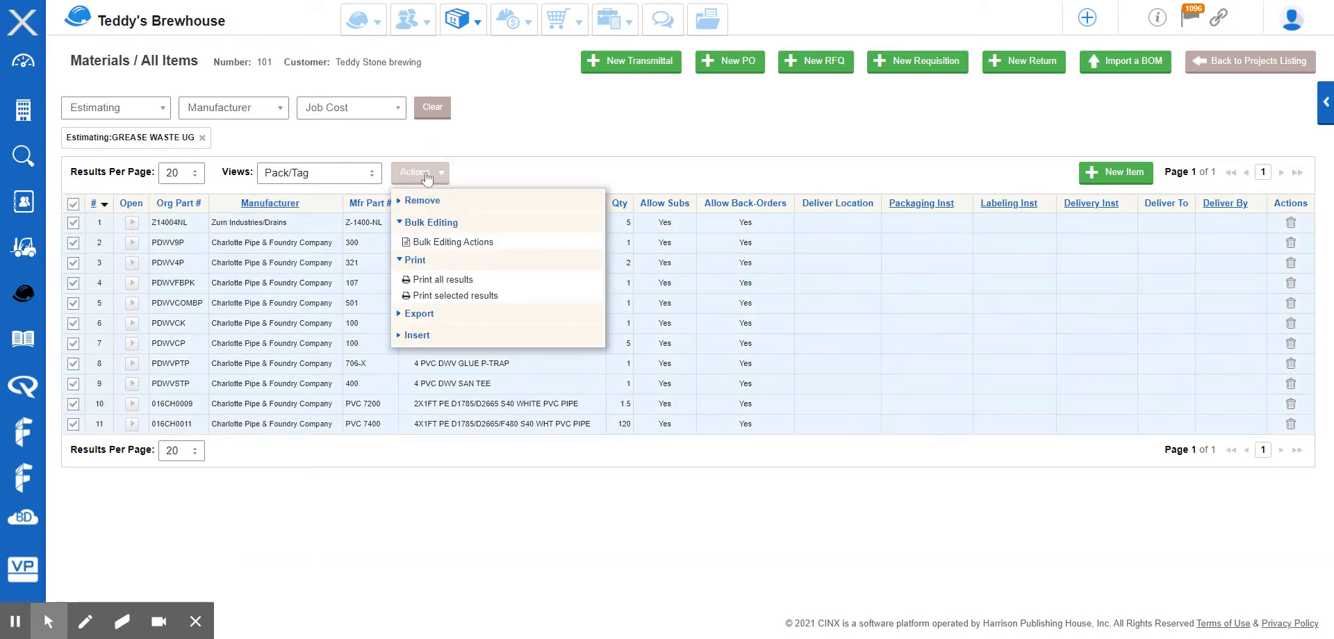
{"action": "left_click", "coordinate": [479, 244]}
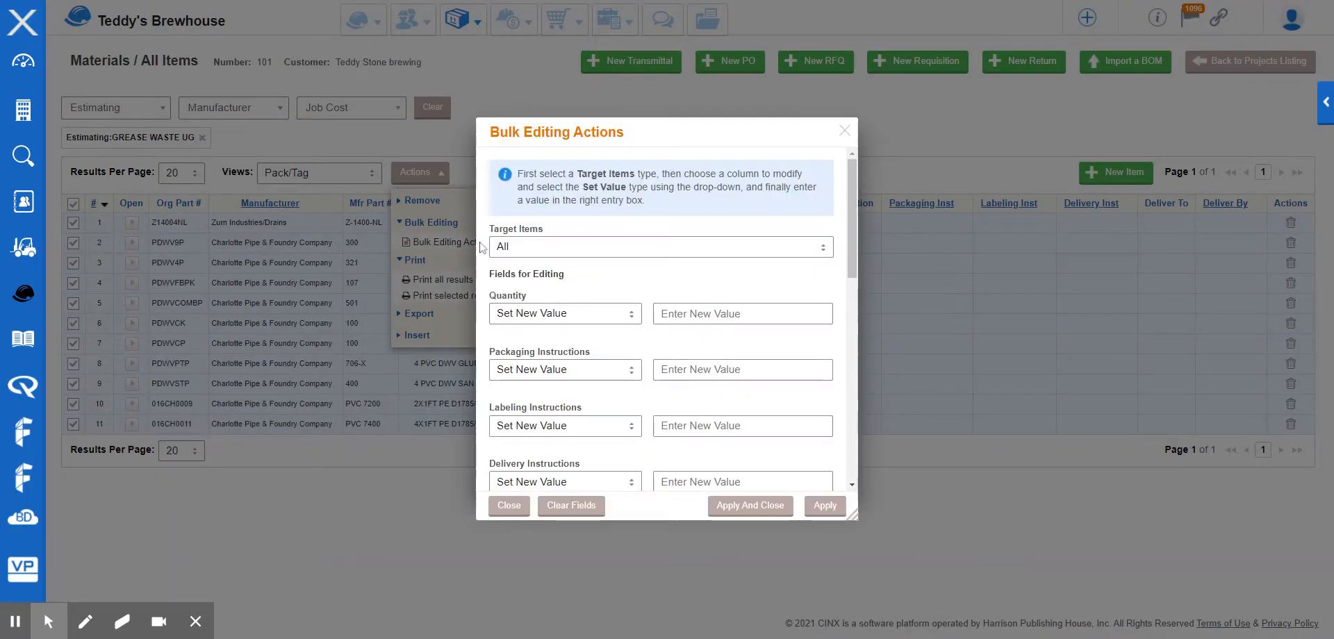
Set the bulk edit target items to Selected.
{"action": "left_click", "coordinate": [562, 249]}
{"action": "left_click", "coordinate": [520, 283]}
{"action": "left_click", "coordinate": [689, 320]}
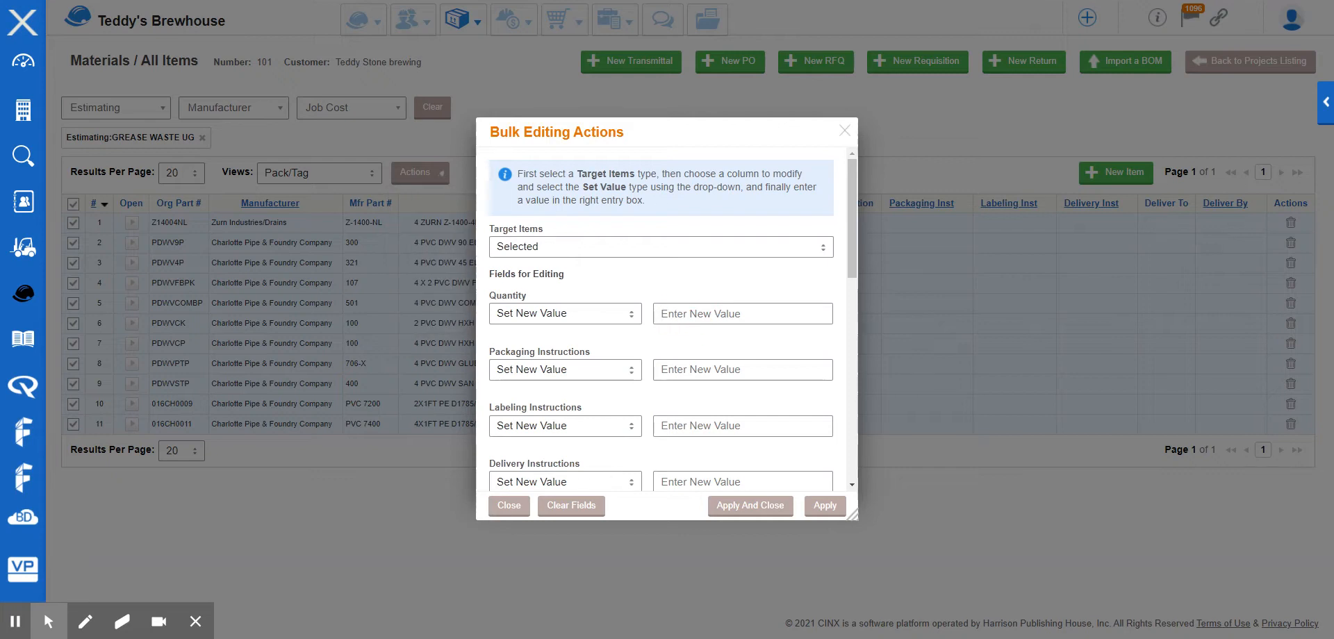
Enter "Use our crates" as the new packaging instructions.
{"action": "scroll", "coordinate": [689, 320], "scroll_direction": "down", "scroll_amount": 2}
{"action": "left_click", "coordinate": [694, 231]}
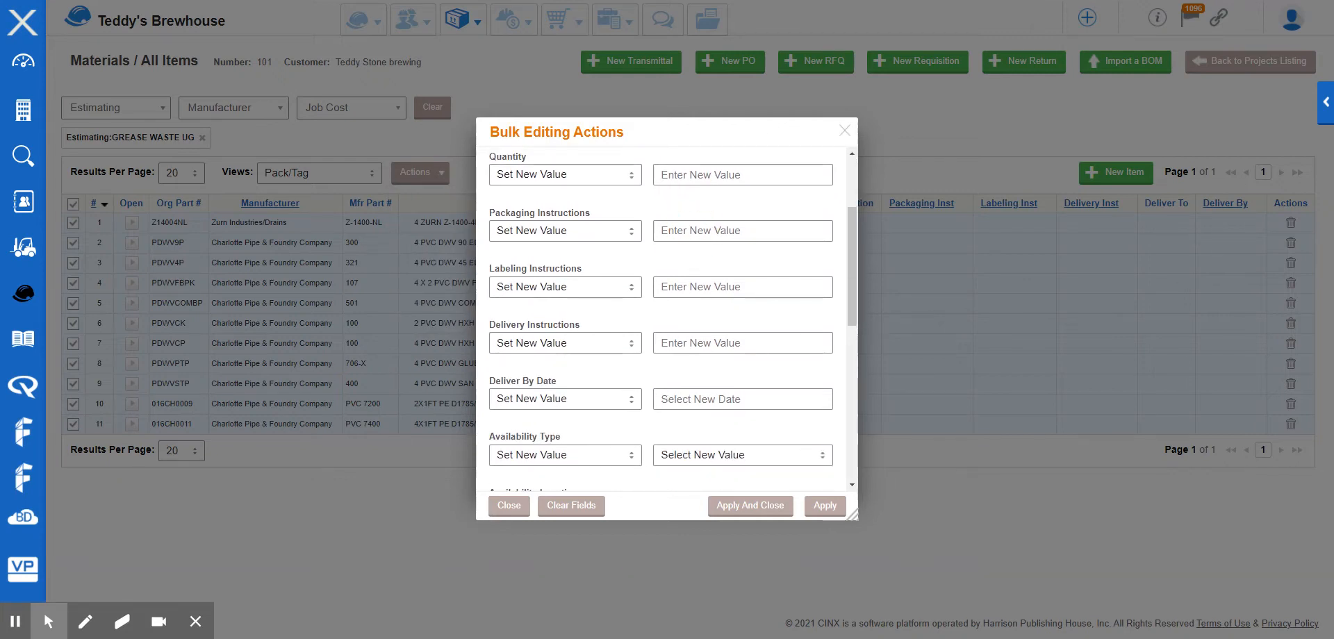
{"action": "type", "text": "Use our cr"}
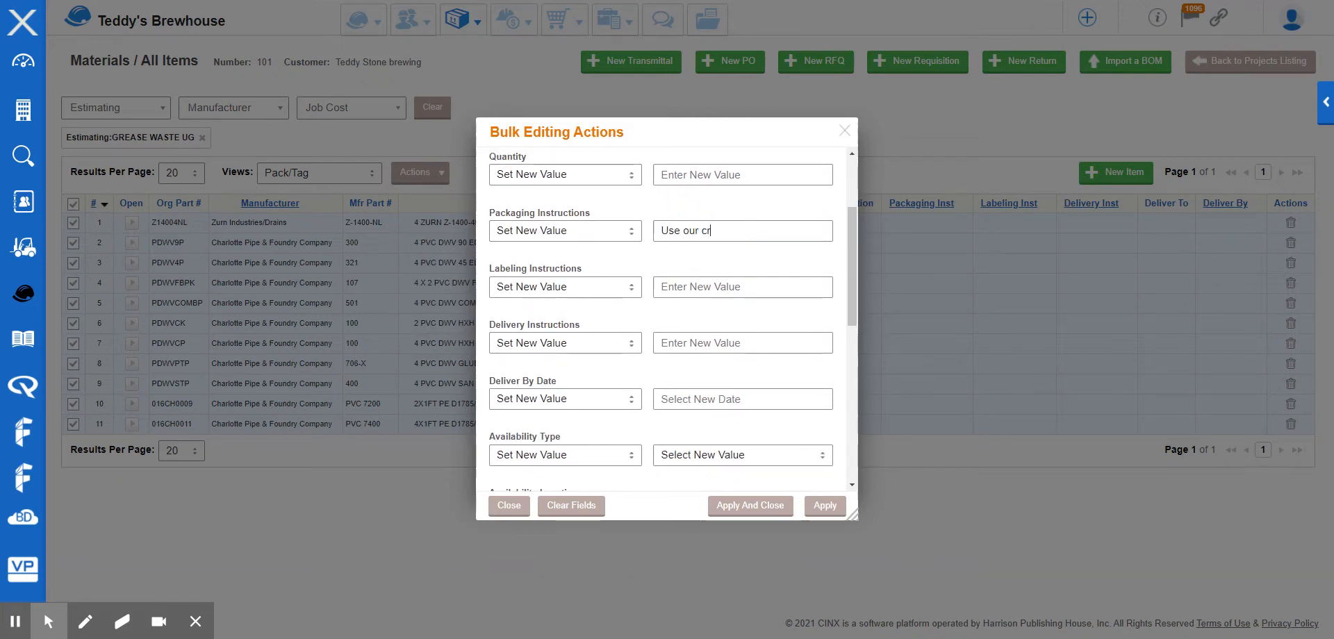
{"action": "type", "text": "ates"}
{"action": "type", "text": "WO"}
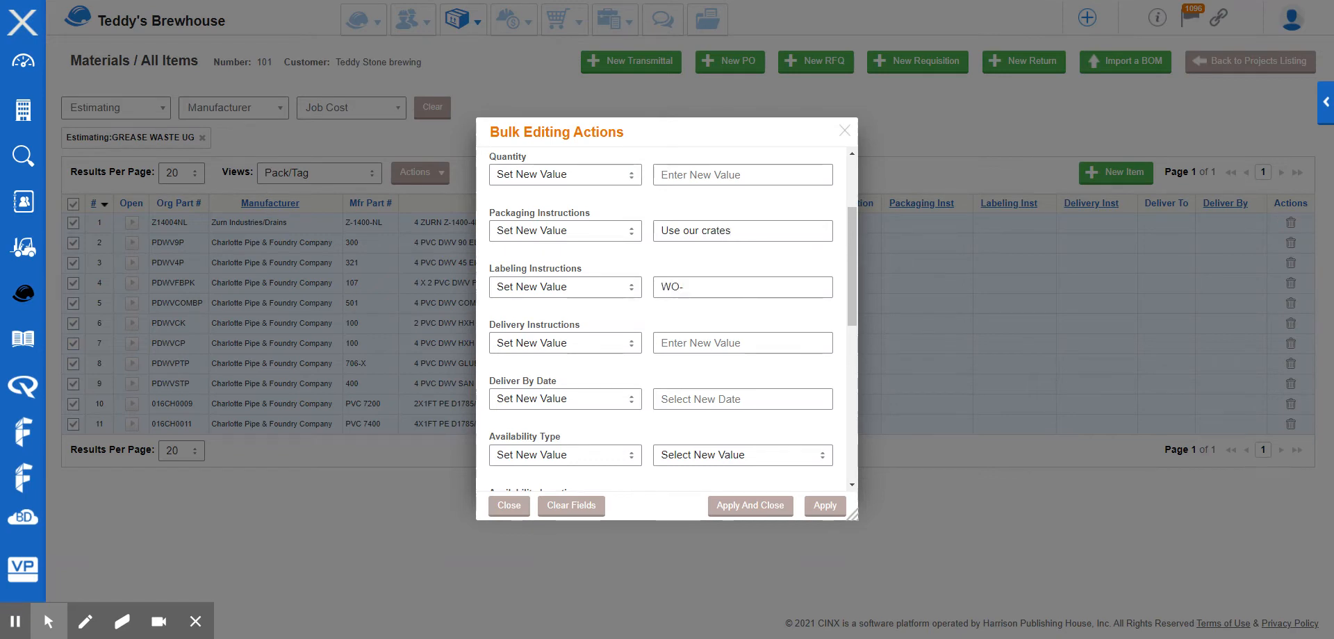
{"action": "type", "text": "-UGWaste"}
Set labeling instructions to WO-UGWaste and delivery instructions to Dock1.
{"action": "left_click", "coordinate": [735, 339]}
{"action": "type", "text": "Dock1"}
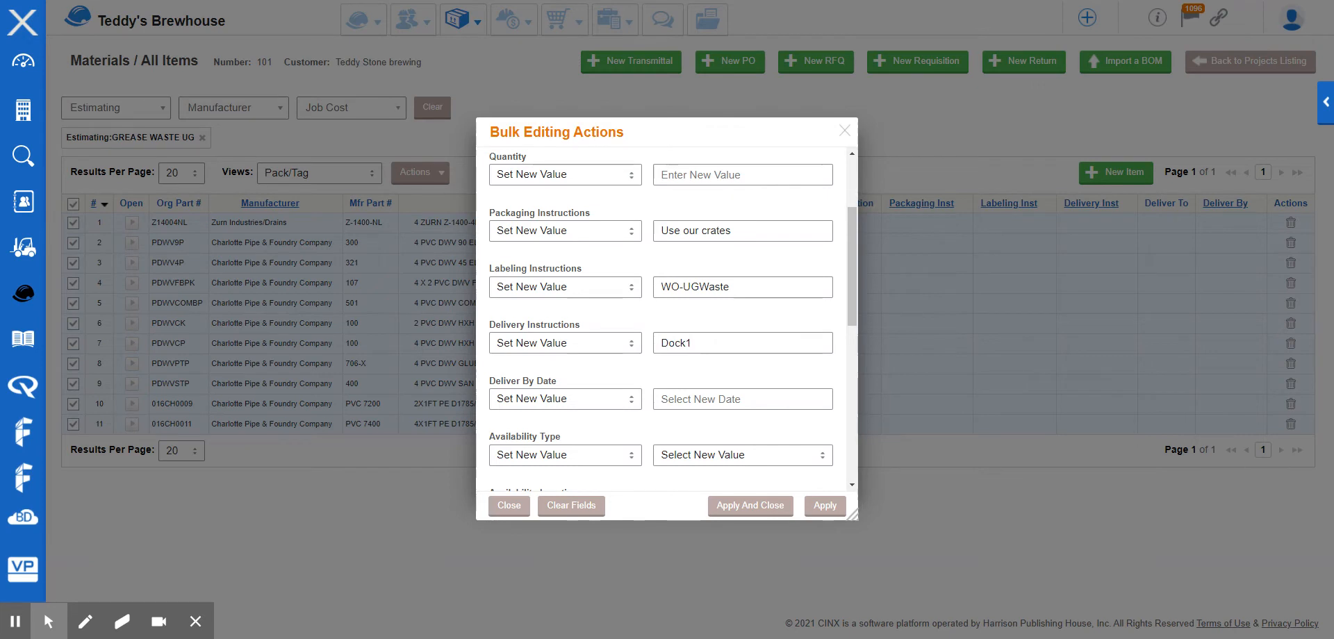
Set the deliver by date to February 12, 2021.
{"action": "left_click", "coordinate": [719, 393]}
{"action": "scroll", "coordinate": [725, 389], "scroll_direction": "down", "scroll_amount": 2}
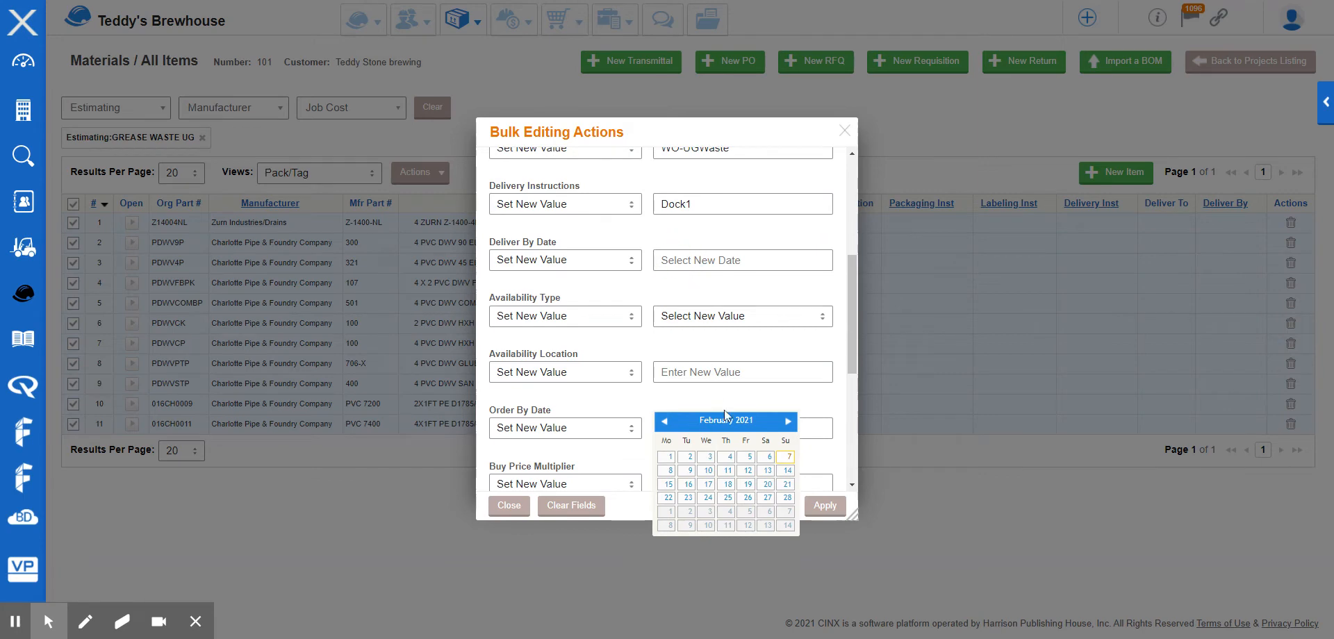
{"action": "left_click", "coordinate": [747, 470]}
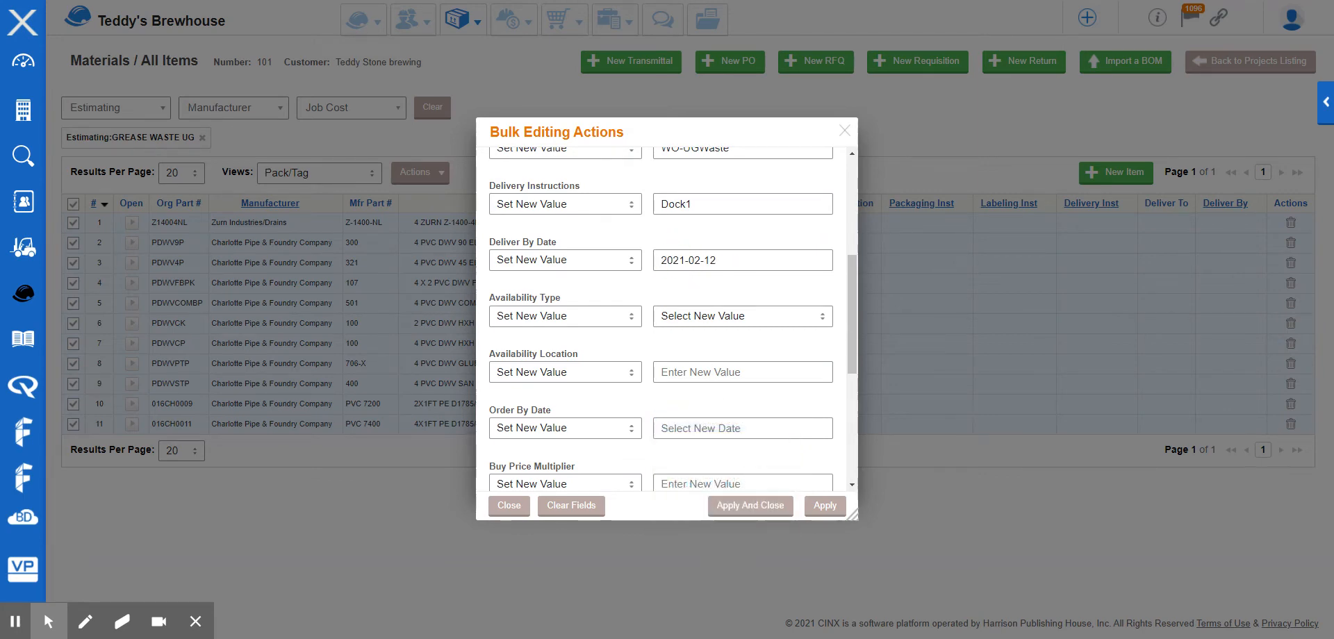
{"action": "scroll", "coordinate": [735, 313], "scroll_direction": "down", "scroll_amount": 4}
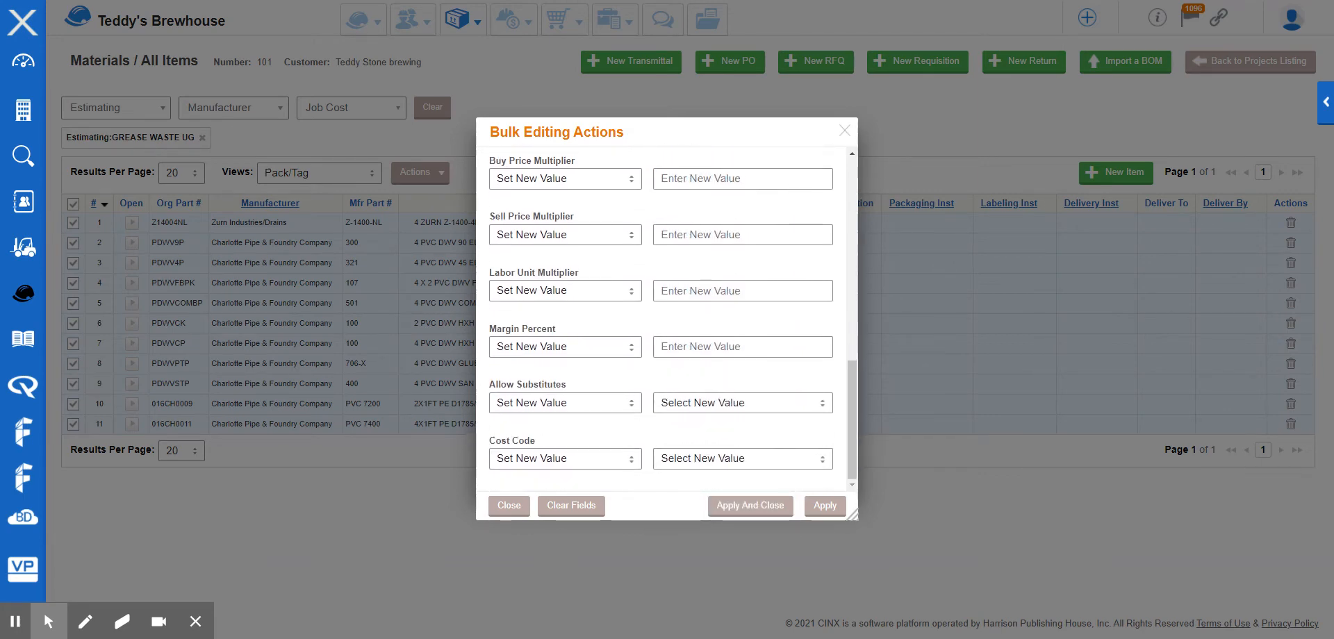
Set the cost code to 22-100 and allow substitutes to Yes, then apply the bulk edit and close.
{"action": "left_click", "coordinate": [731, 464]}
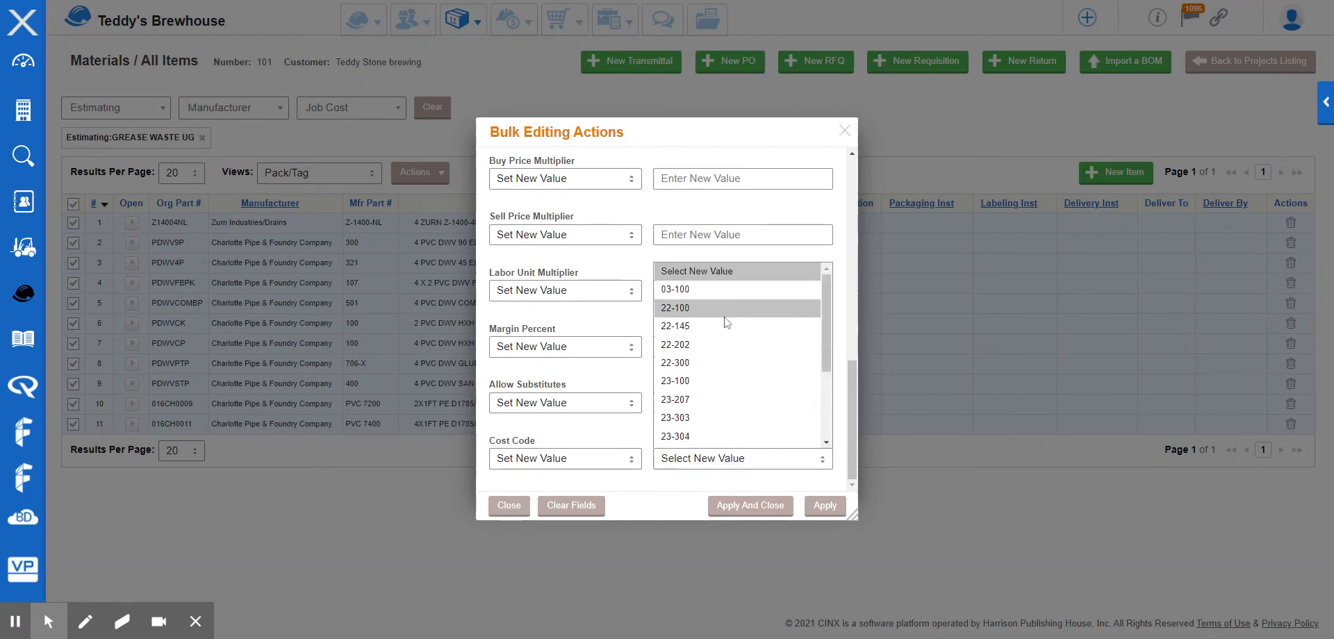
{"action": "left_click", "coordinate": [723, 313]}
{"action": "left_click", "coordinate": [736, 403]}
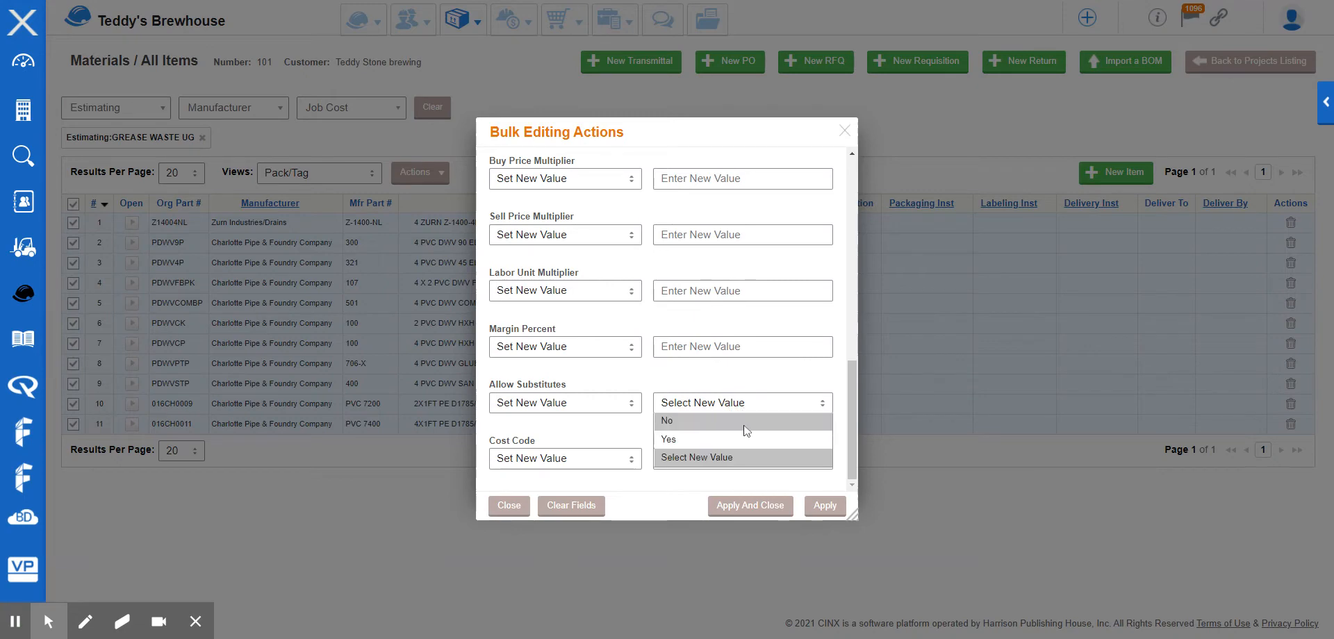
{"action": "left_click", "coordinate": [743, 439]}
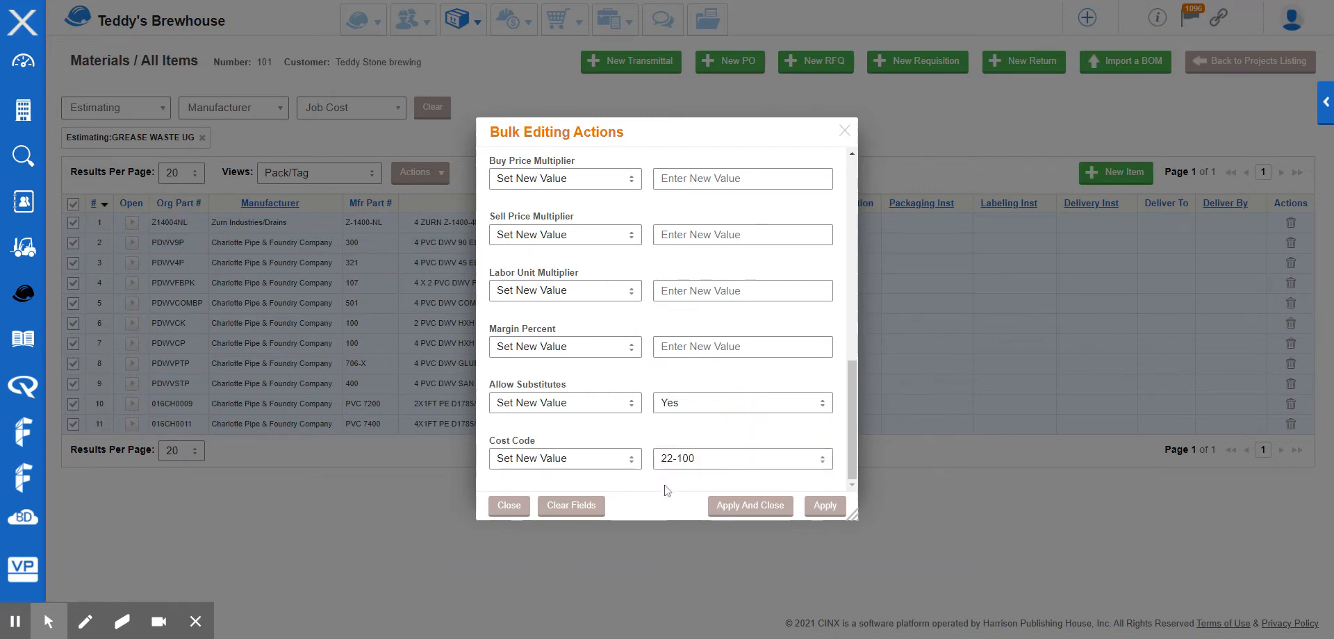
{"action": "scroll", "coordinate": [629, 264], "scroll_direction": "up", "scroll_amount": 10}
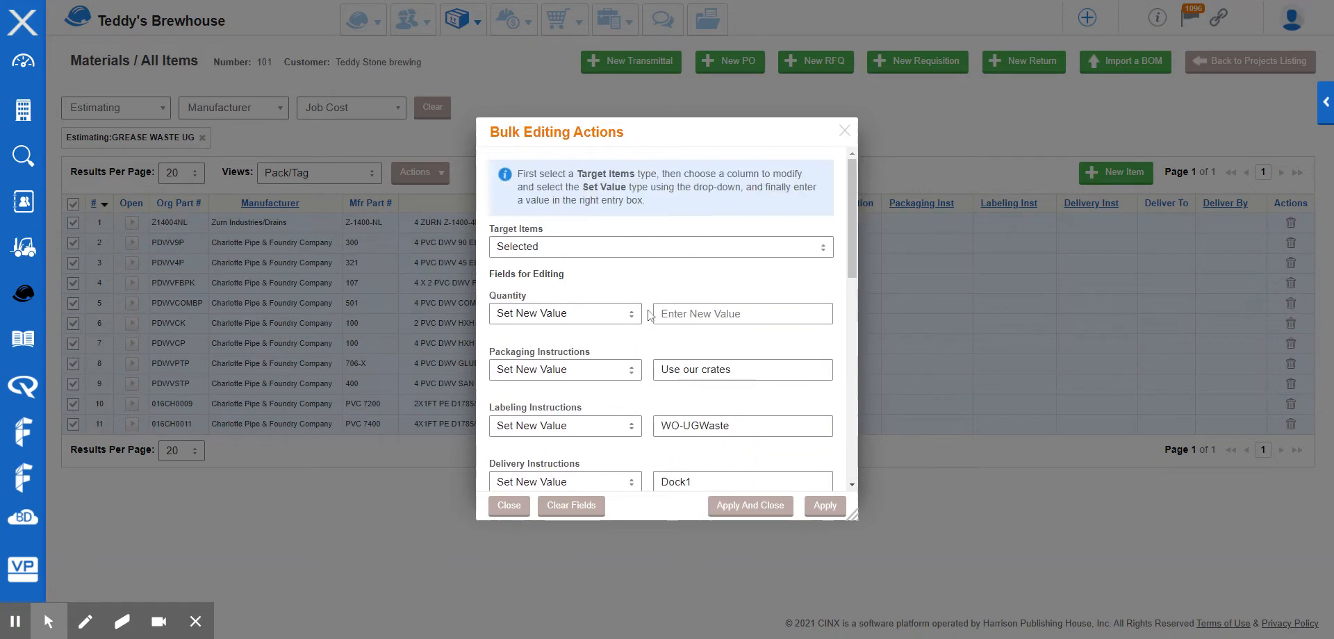
{"action": "scroll", "coordinate": [648, 316], "scroll_direction": "down", "scroll_amount": 1}
{"action": "scroll", "coordinate": [648, 316], "scroll_direction": "down", "scroll_amount": 7}
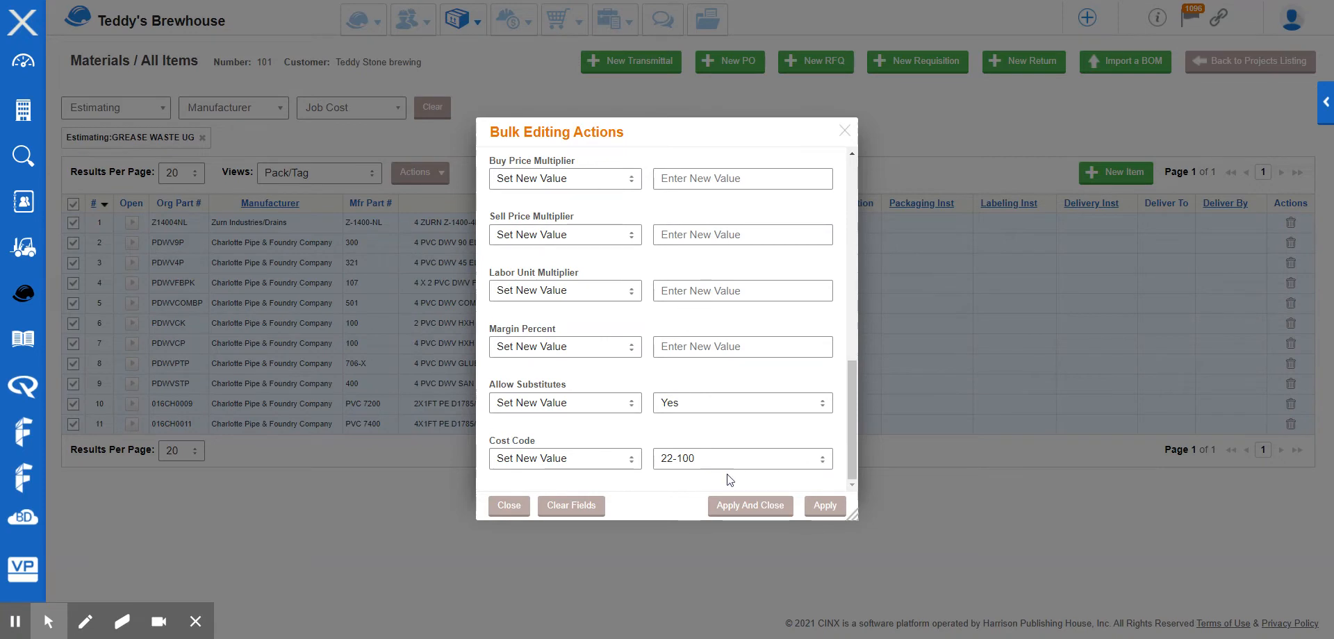
{"action": "left_click", "coordinate": [754, 512]}
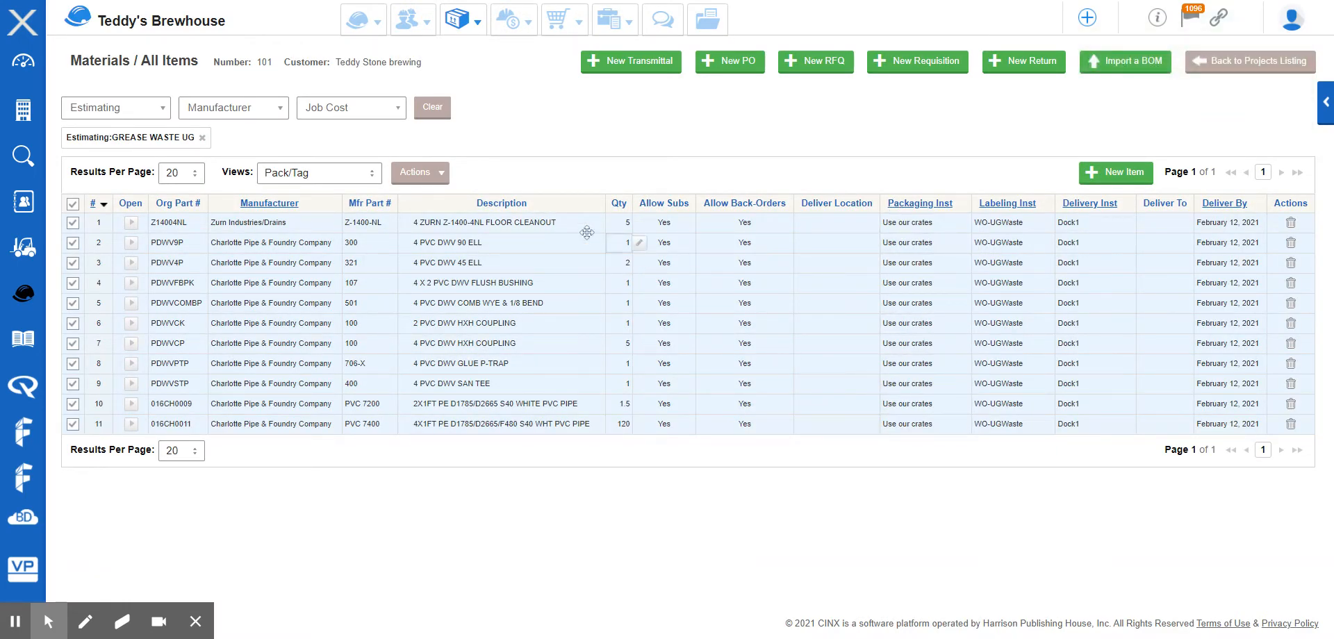
Review the edited materials in the Job Costing view, then switch back to the Details view.
{"action": "left_click", "coordinate": [372, 172]}
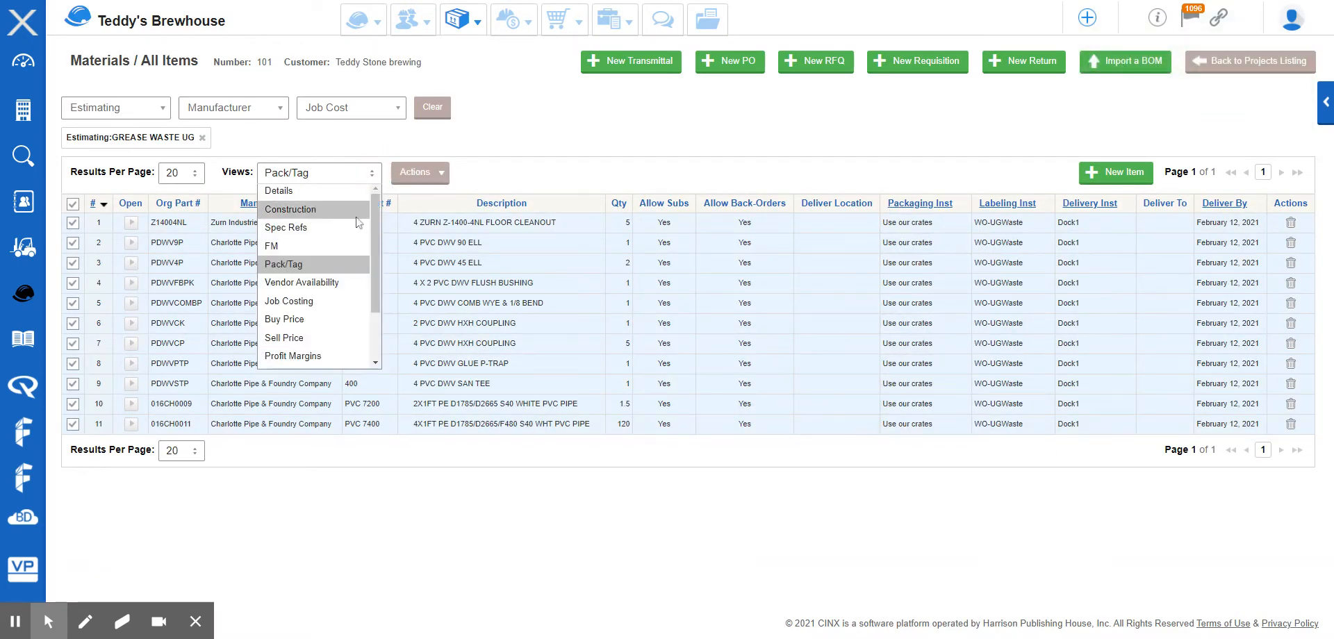
{"action": "left_click", "coordinate": [351, 309]}
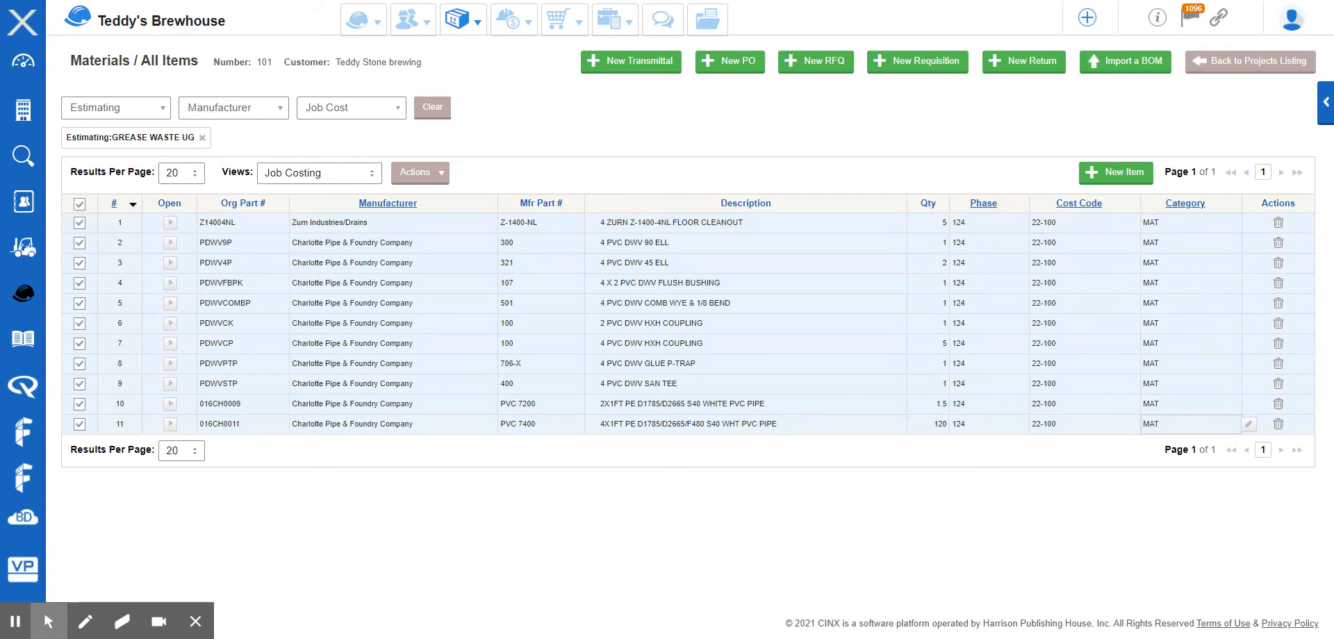
{"action": "left_click", "coordinate": [731, 143]}
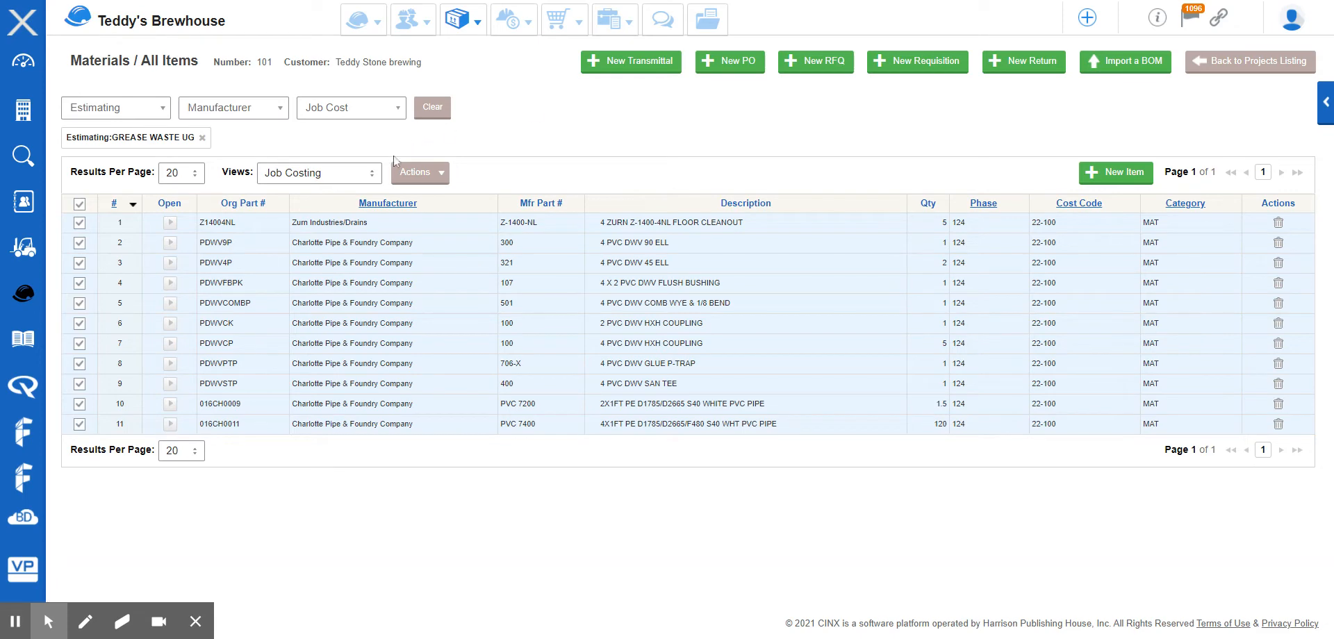
{"action": "left_click", "coordinate": [372, 172]}
{"action": "left_click", "coordinate": [343, 195]}
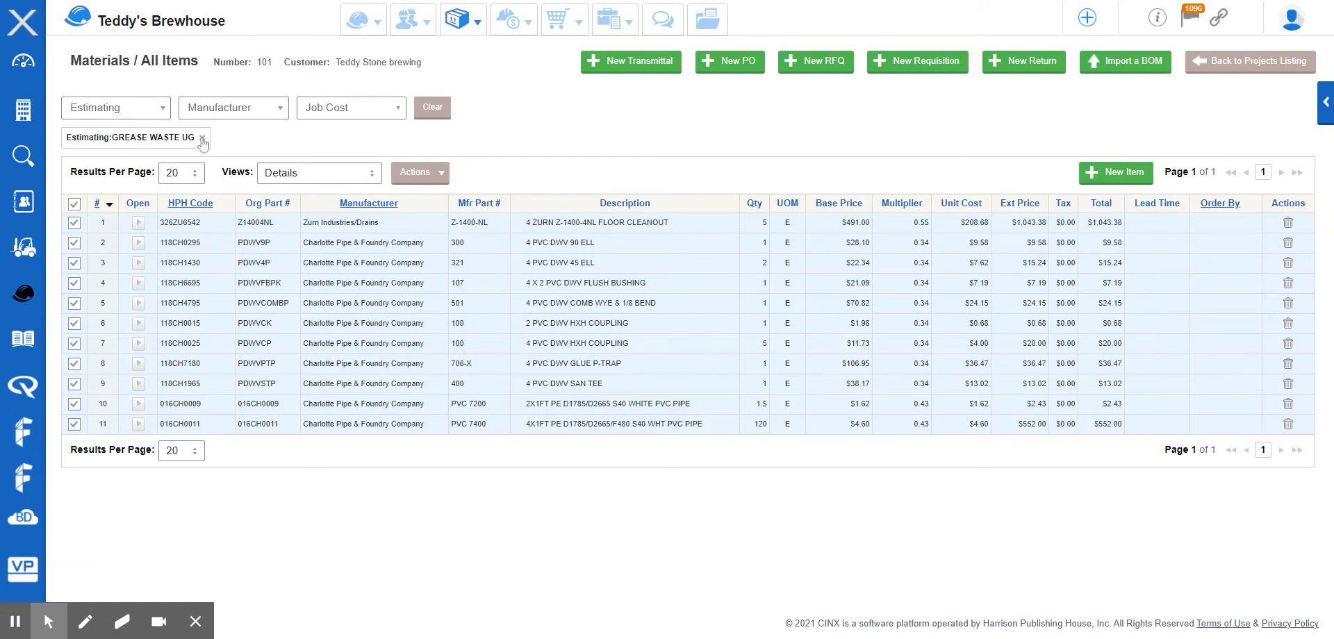
Replace the GREASE WASTE UG filter with the Estimating System filter SAN INDIRECT.
{"action": "left_click", "coordinate": [202, 138]}
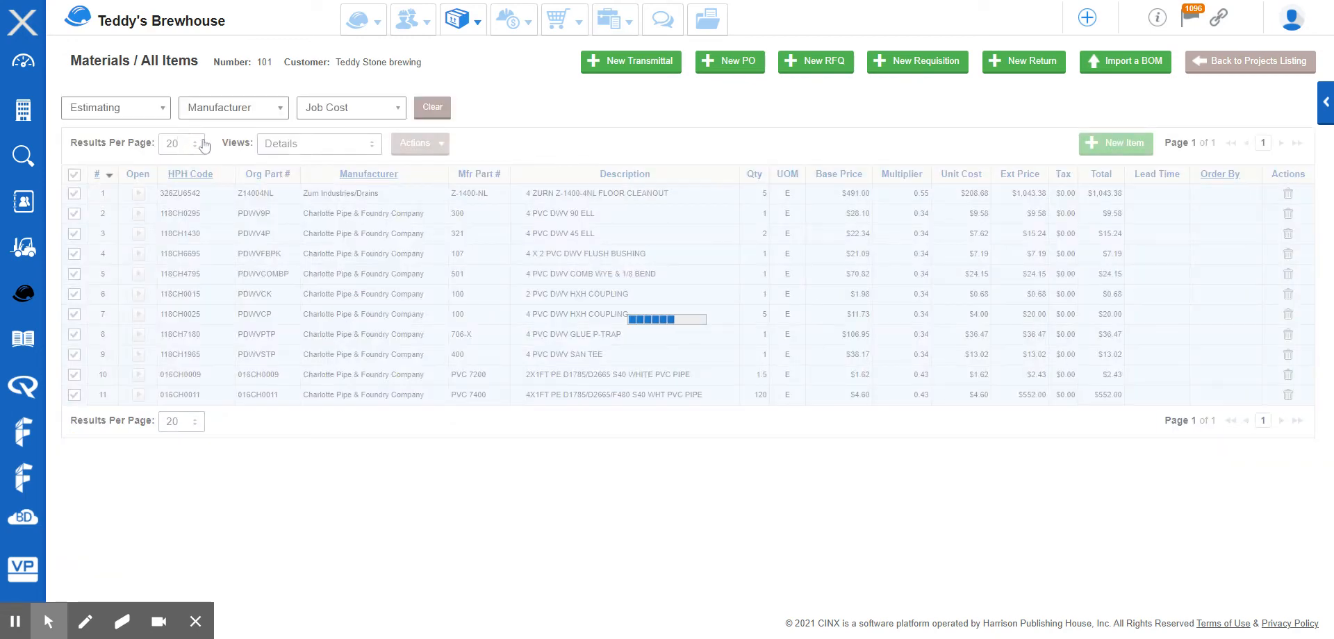
{"action": "left_click", "coordinate": [152, 111]}
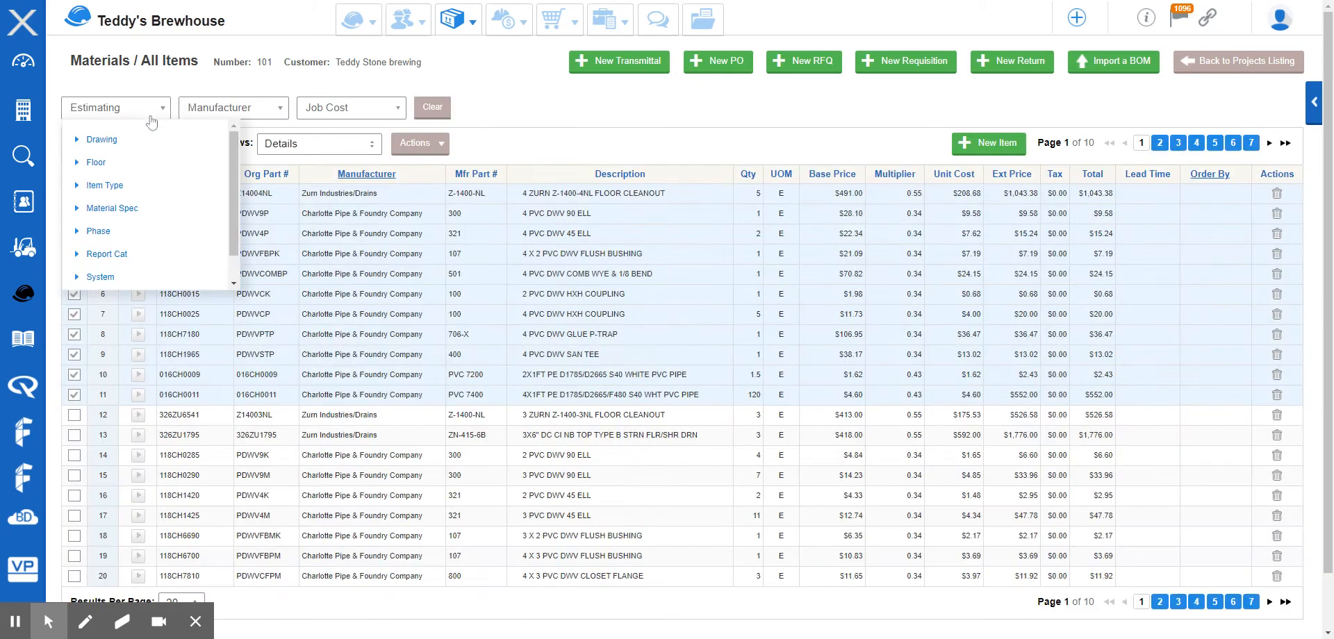
{"action": "left_click", "coordinate": [101, 277]}
{"action": "scroll", "coordinate": [114, 264], "scroll_direction": "down", "scroll_amount": 2}
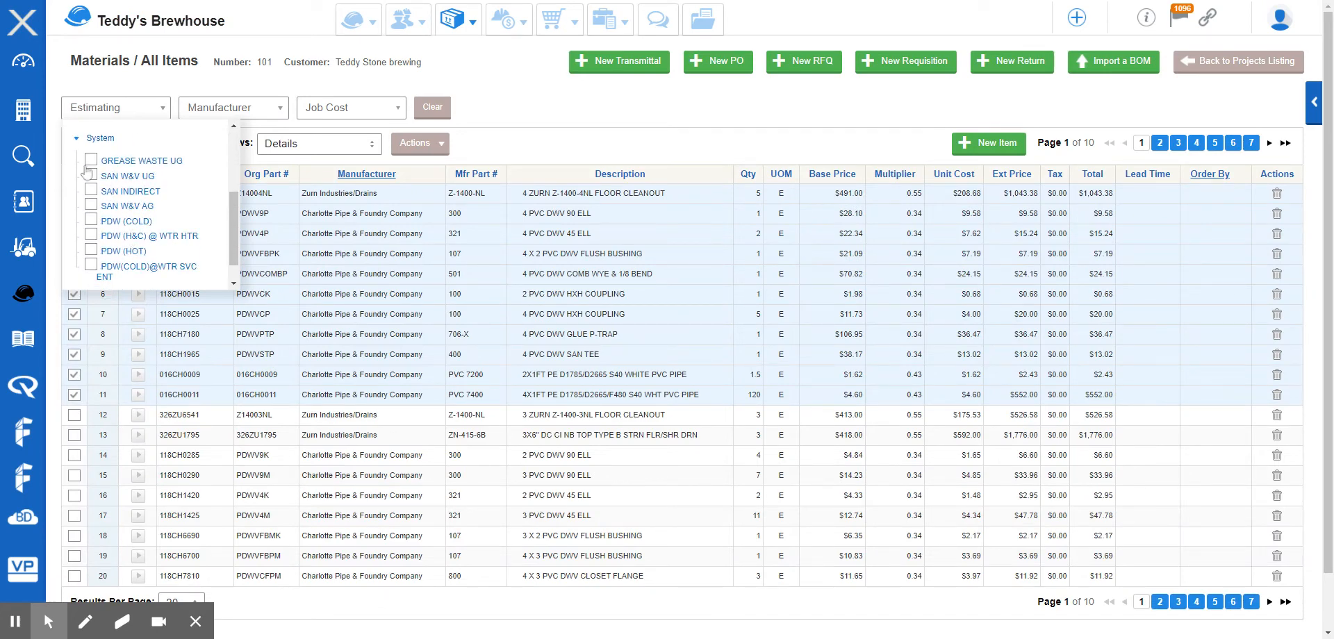
{"action": "left_click", "coordinate": [91, 191]}
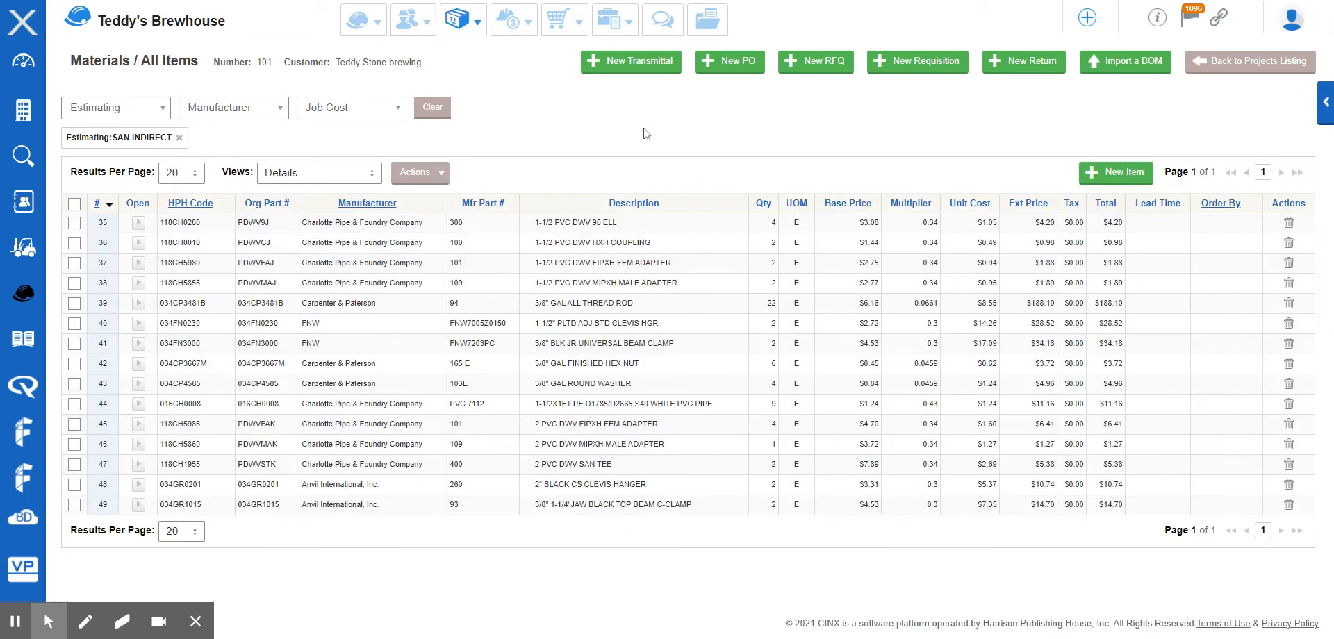
Select all listed items and open Bulk Editing Actions targeting the selected items.
{"action": "left_click", "coordinate": [75, 203]}
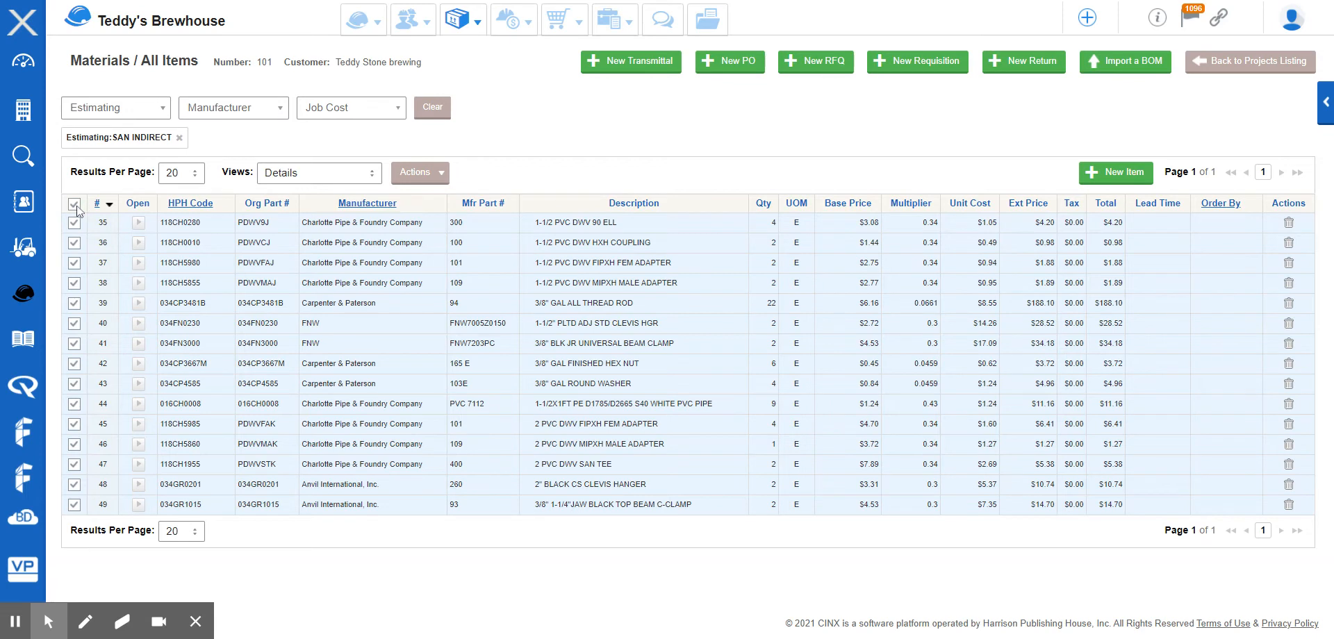
{"action": "left_click", "coordinate": [418, 182]}
{"action": "left_click", "coordinate": [439, 242]}
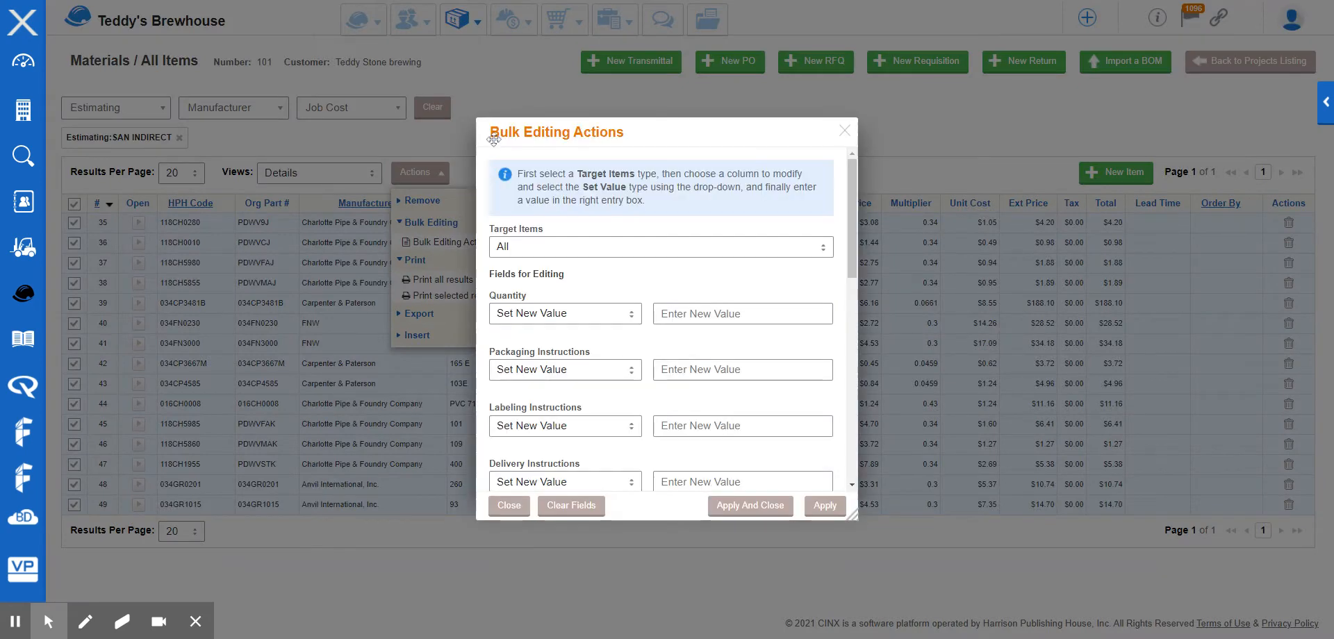
{"action": "left_click", "coordinate": [555, 247]}
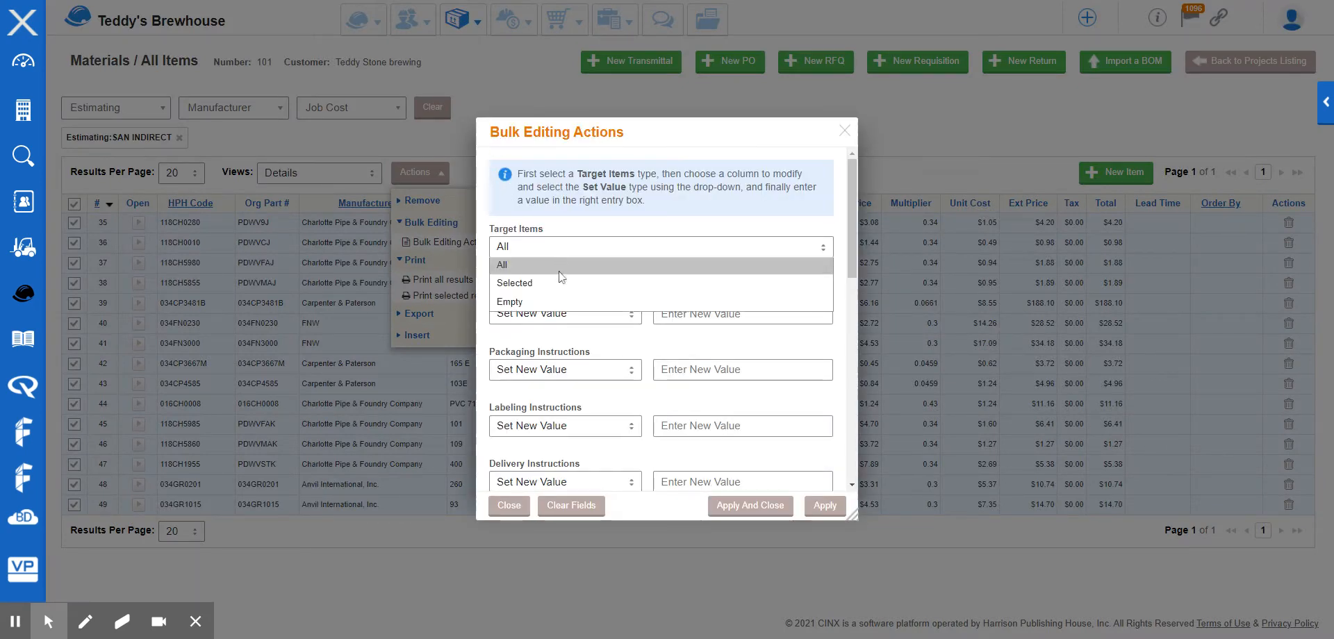
{"action": "left_click", "coordinate": [561, 285]}
Set labeling instructions to WO-SanInd and packaging instructions to "Use our Crates".
{"action": "scroll", "coordinate": [601, 288], "scroll_direction": "down", "scroll_amount": 2}
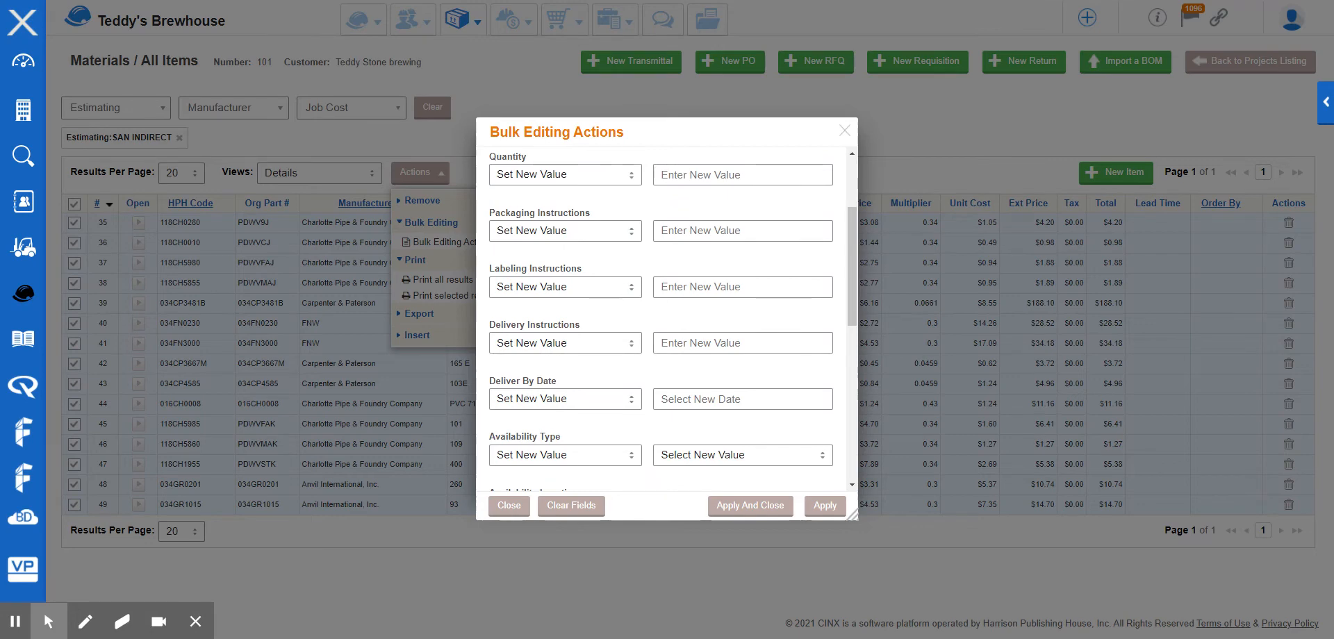
{"action": "left_click", "coordinate": [690, 285]}
{"action": "type", "text": "WSo=-"}
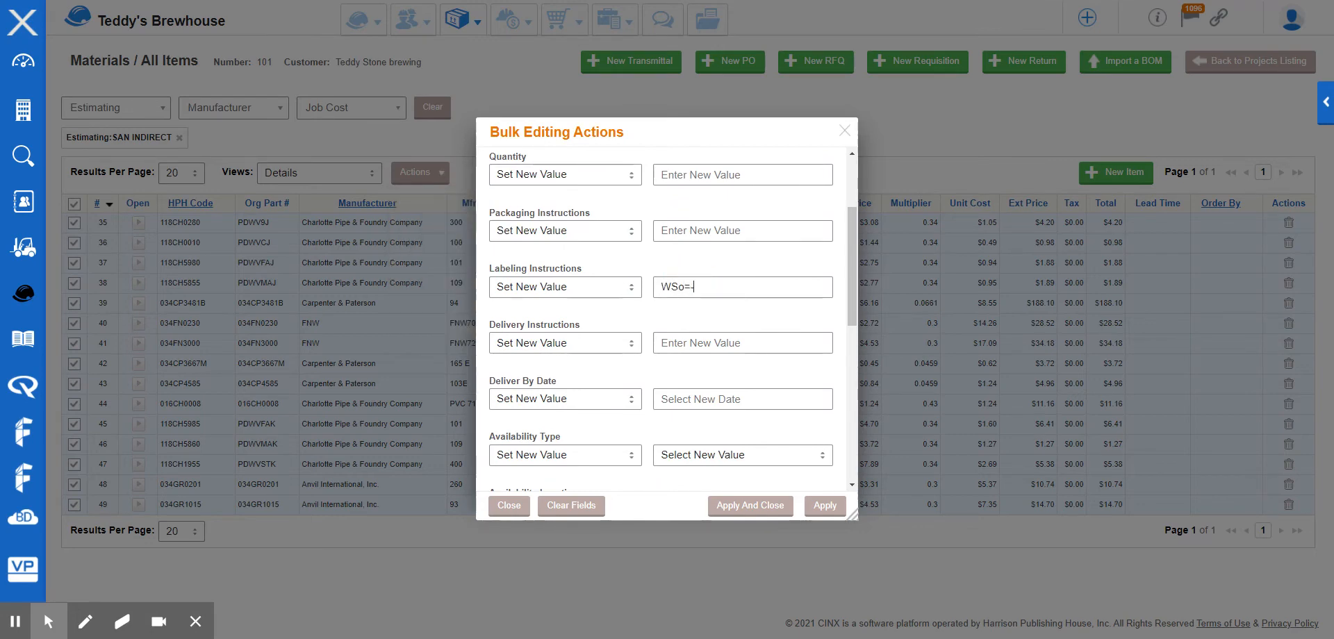
{"action": "key", "text": "BackSpace"}
{"action": "key", "text": "BackSpace"}
{"action": "type", "text": "Use our Crates"}
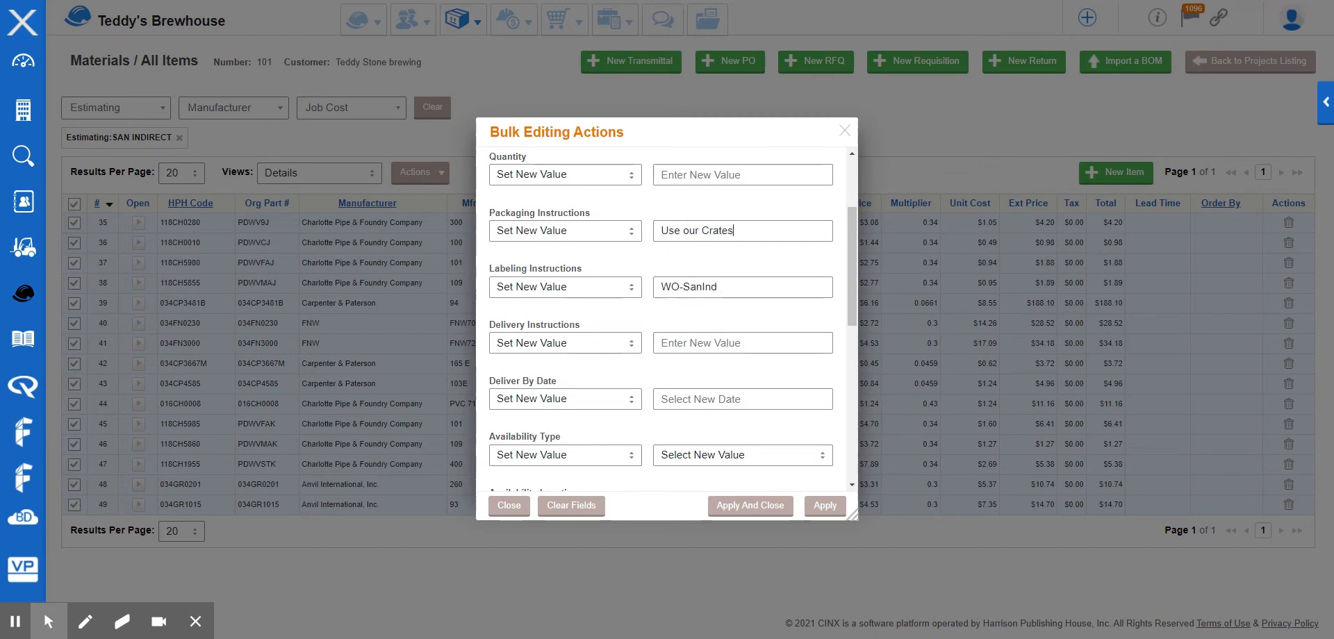
Choose a new cost code for the selected items, then apply the bulk edit and close.
{"action": "scroll", "coordinate": [695, 295], "scroll_direction": "down", "scroll_amount": 6}
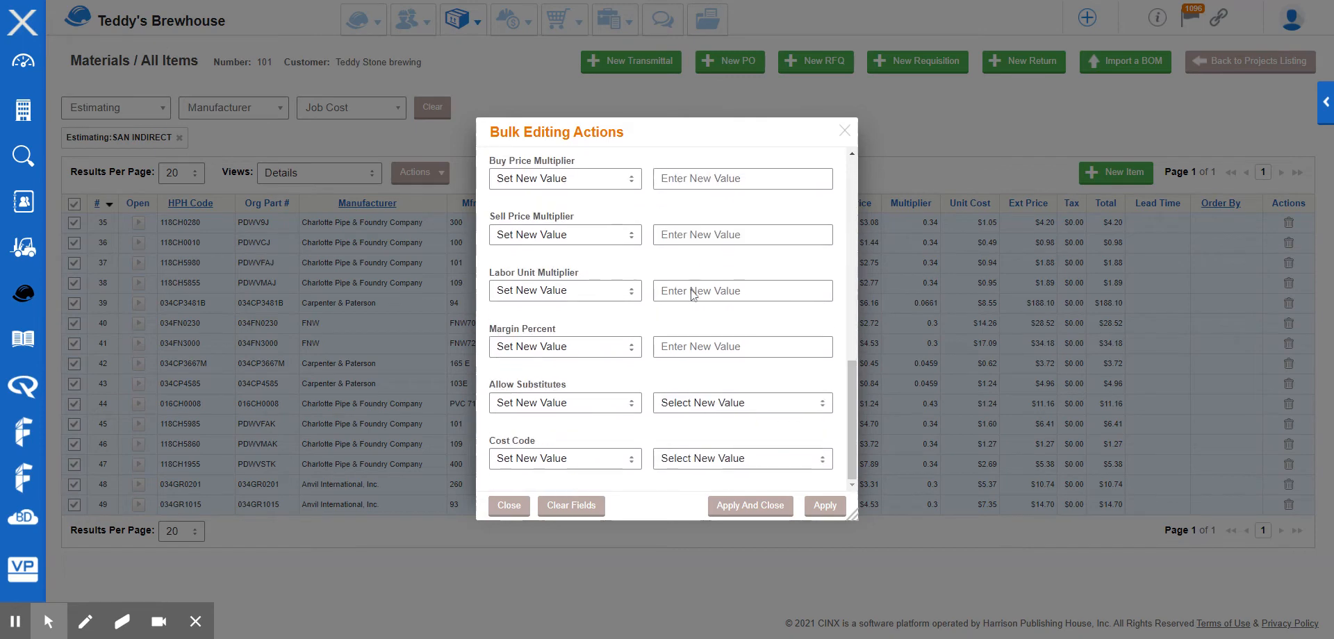
{"action": "left_click", "coordinate": [733, 457]}
{"action": "left_click", "coordinate": [727, 308]}
{"action": "left_click", "coordinate": [756, 505]}
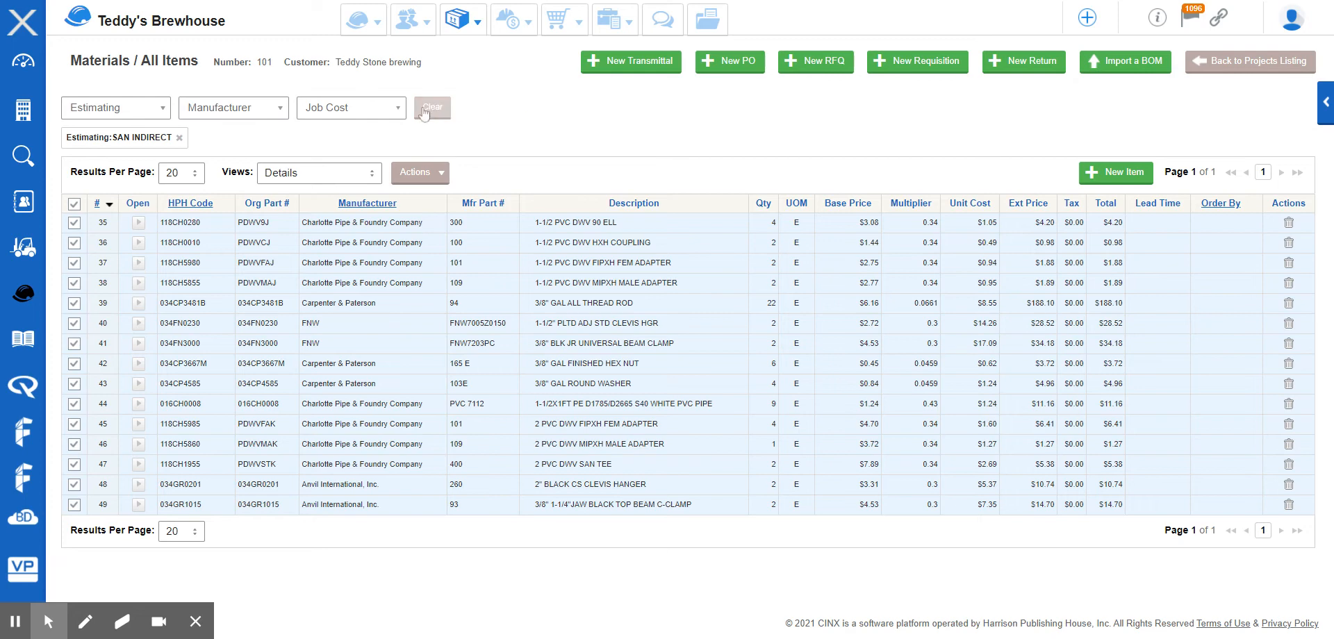
Filter the materials by Job Cost phase 124 and remove the SAN INDIRECT filter.
{"action": "left_click", "coordinate": [378, 111]}
{"action": "left_click", "coordinate": [401, 113]}
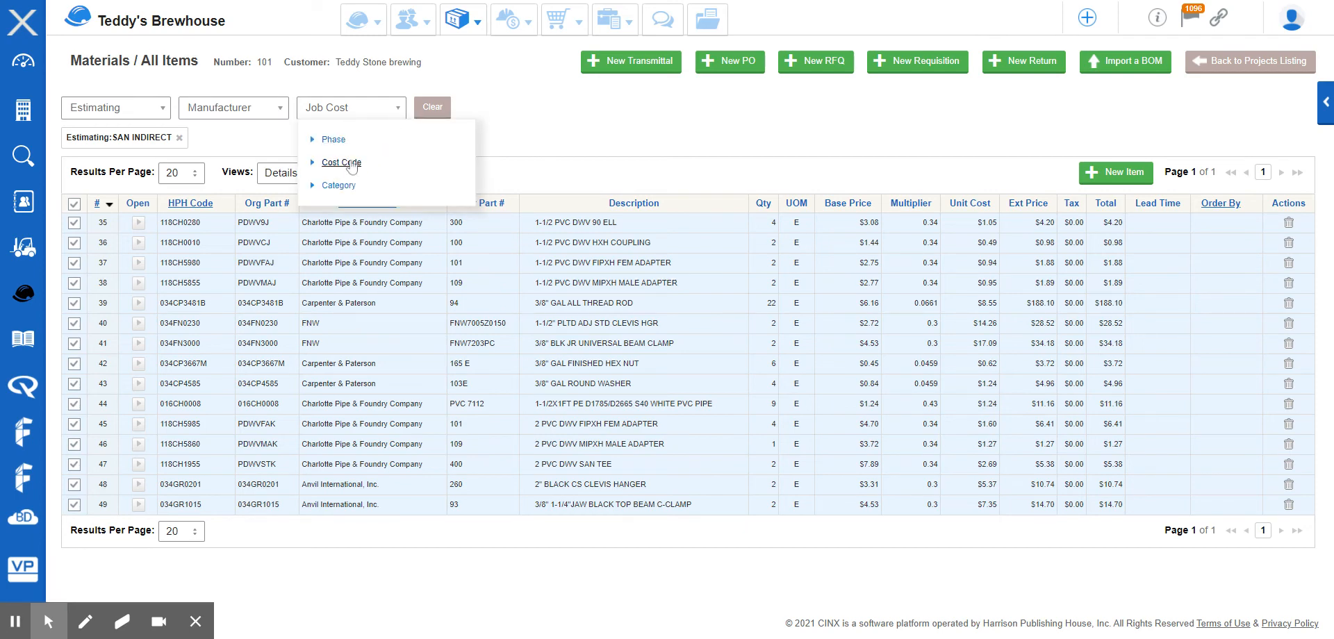
{"action": "left_click", "coordinate": [332, 141]}
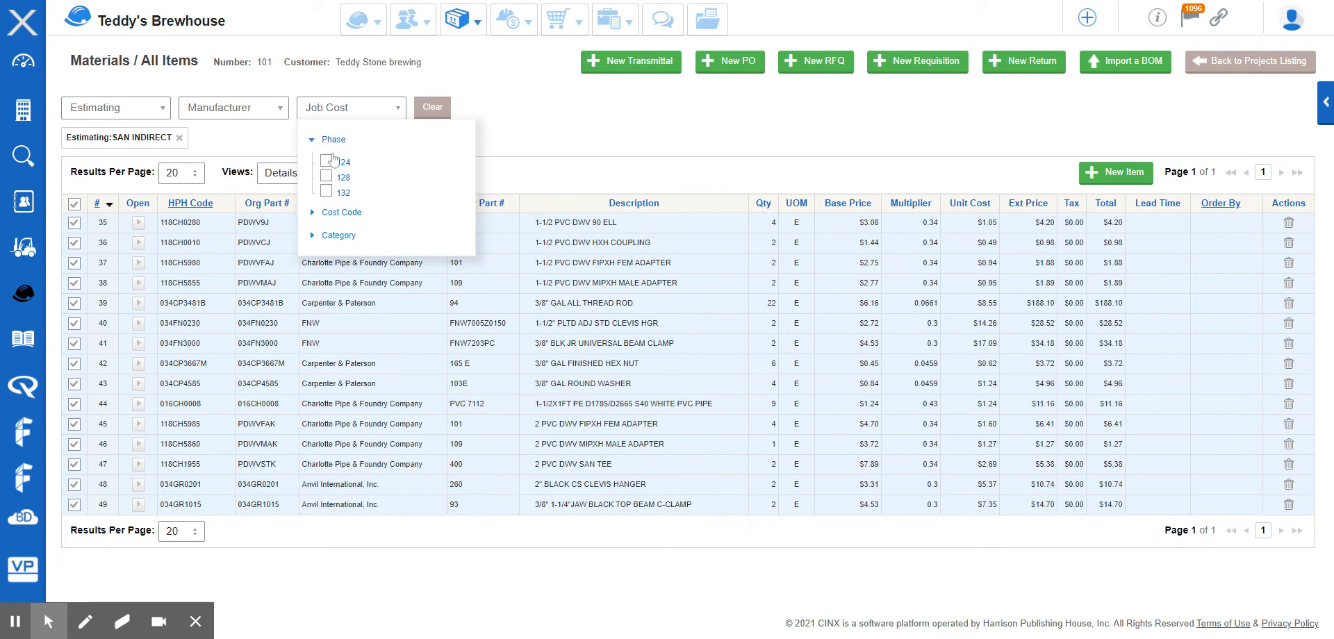
{"action": "left_click", "coordinate": [332, 166]}
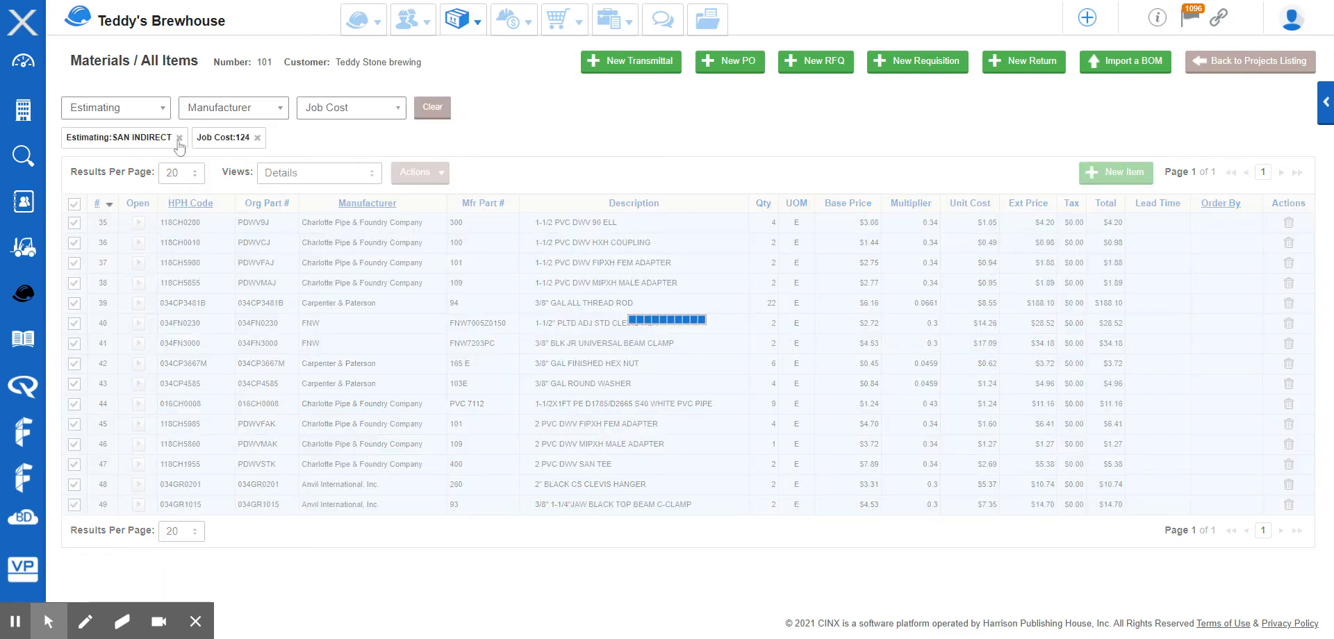
{"action": "left_click", "coordinate": [179, 139]}
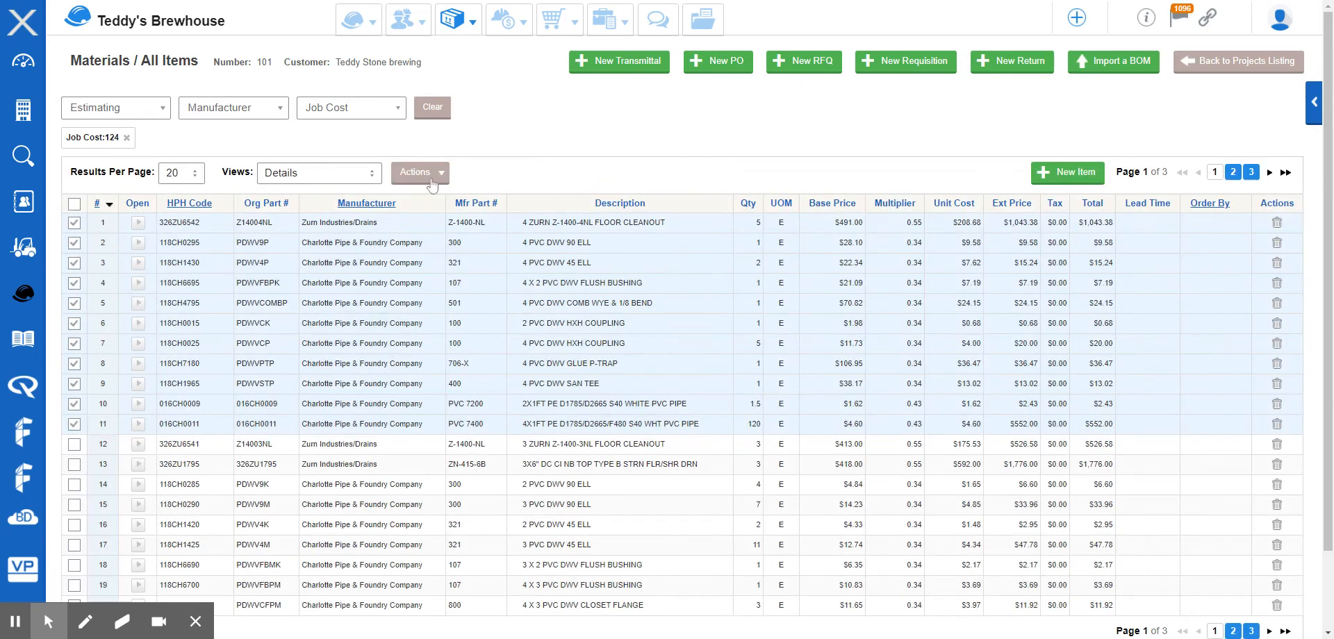
{"action": "left_click", "coordinate": [426, 178]}
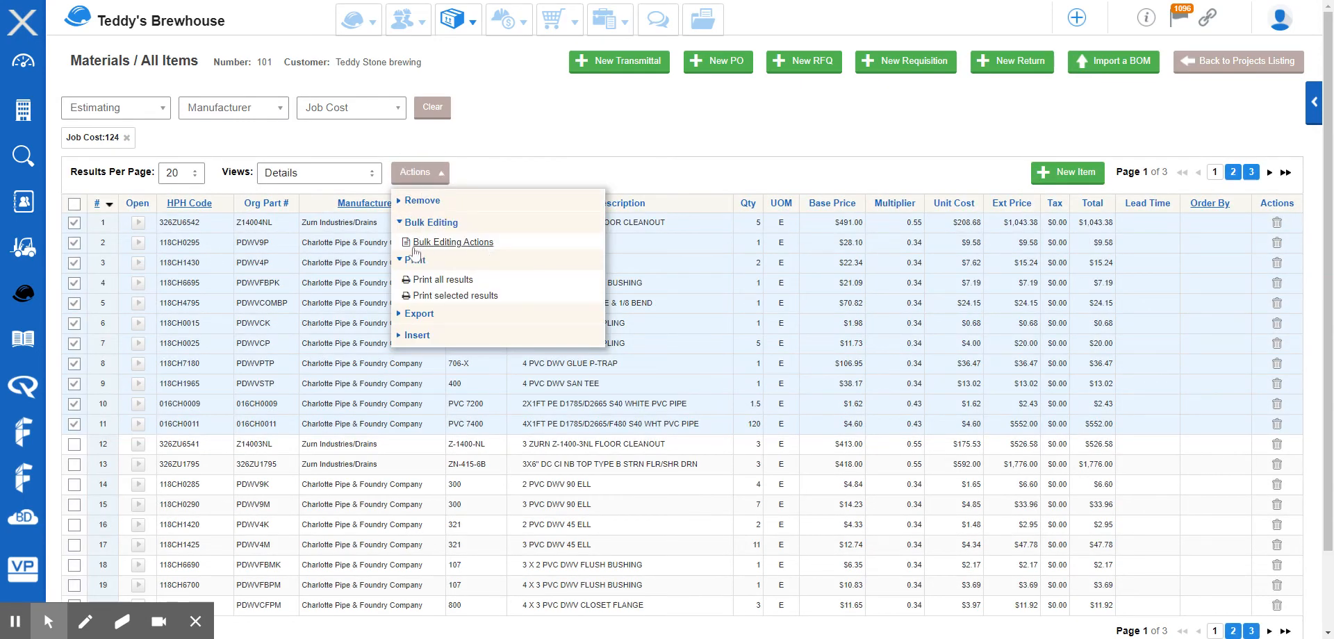
{"action": "left_click", "coordinate": [623, 174]}
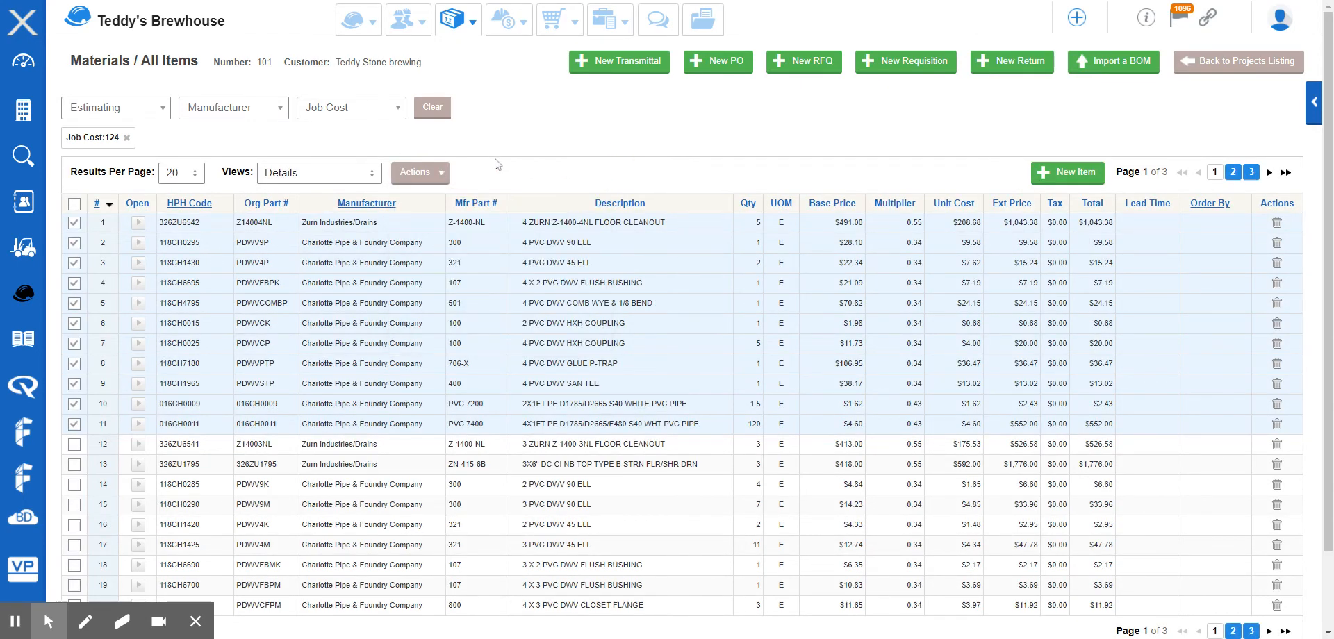